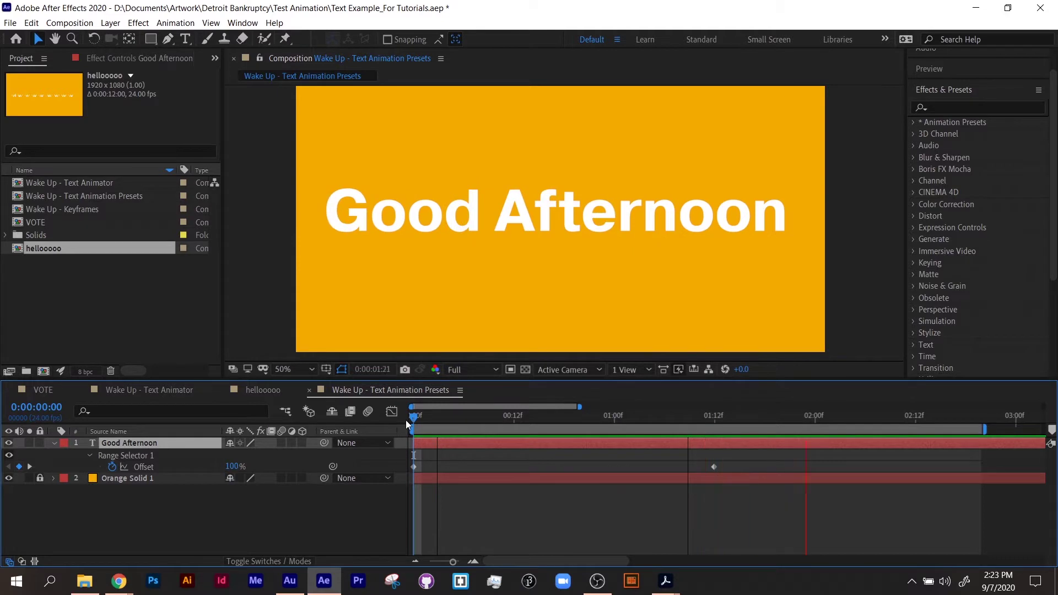
Examine the Good Afternoon layer's Range Selector settings and preview its text animation from the first frame.
{"action": "left_click", "coordinate": [60, 447]}
{"action": "left_click", "coordinate": [55, 445]}
{"action": "left_click", "coordinate": [55, 445]}
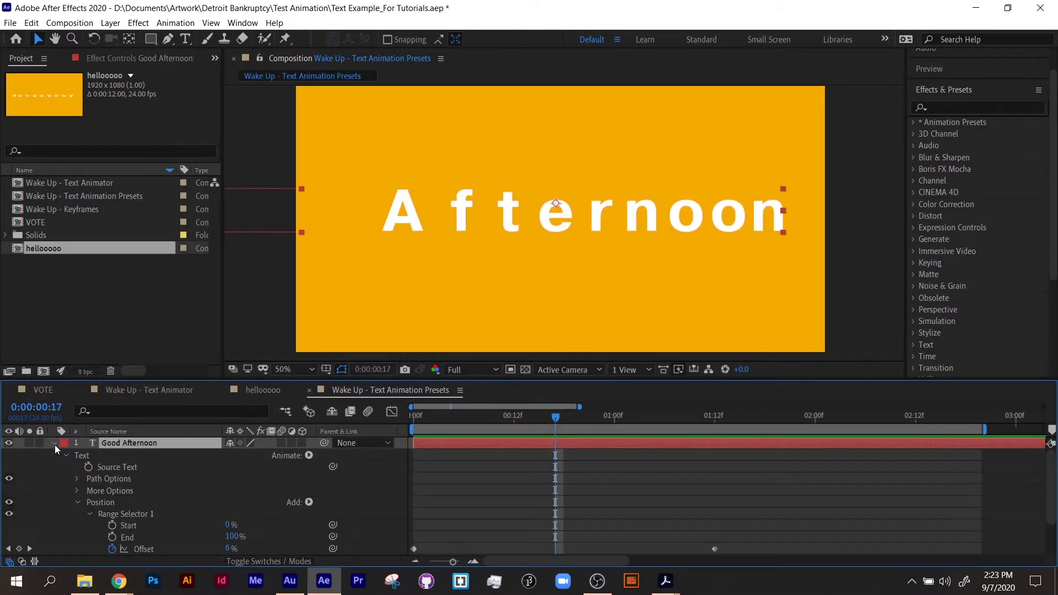
{"action": "scroll", "coordinate": [174, 497], "scroll_direction": "down", "scroll_amount": 3}
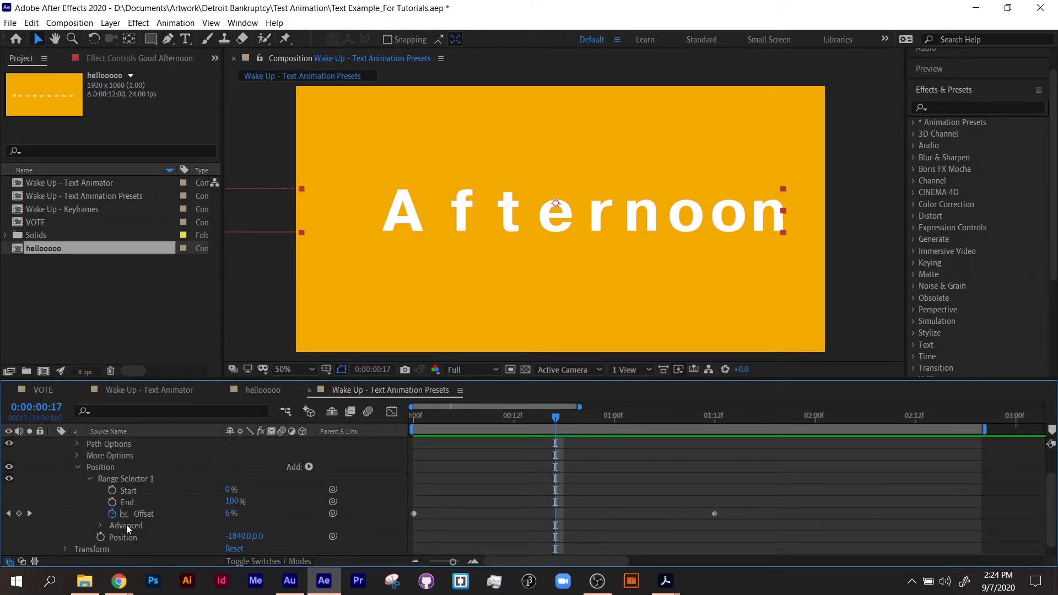
{"action": "left_click_drag", "start_coordinate": [444, 418], "coordinate": [392, 418]}
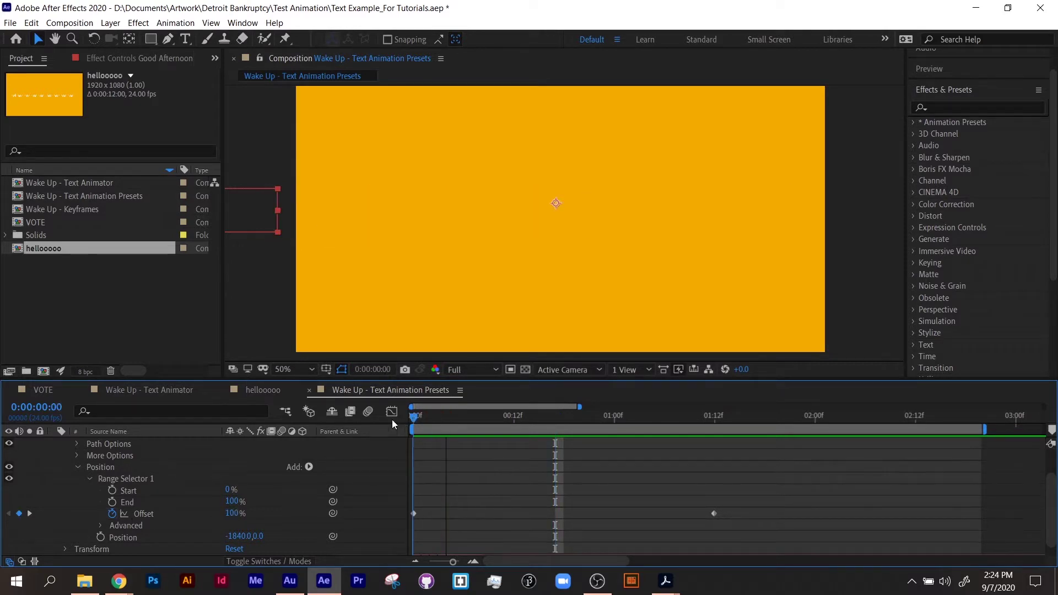
{"action": "key", "text": "u"}
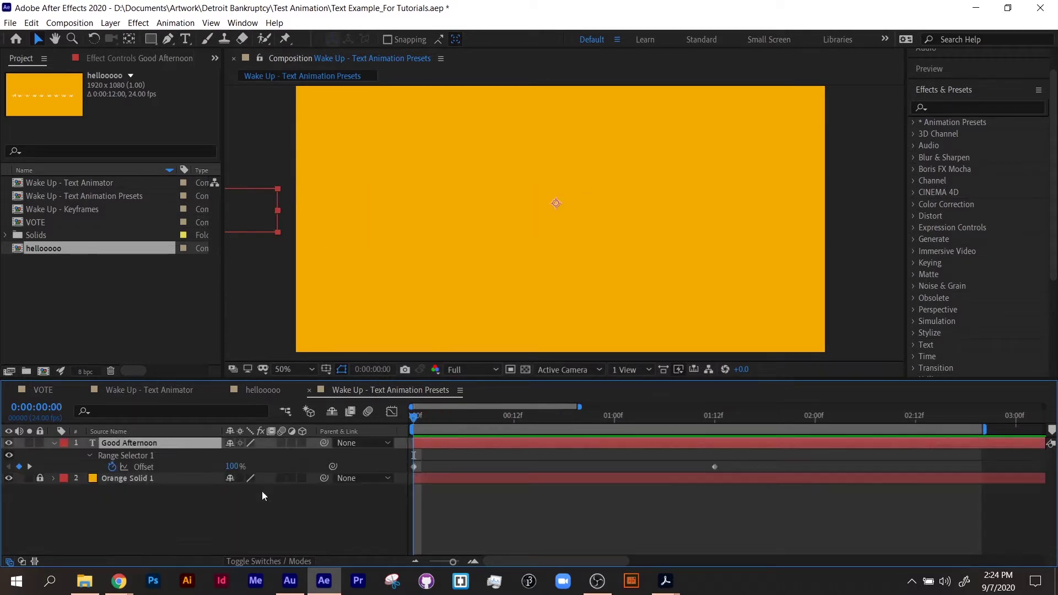
{"action": "key", "text": "comma"}
{"action": "key", "text": "space"}
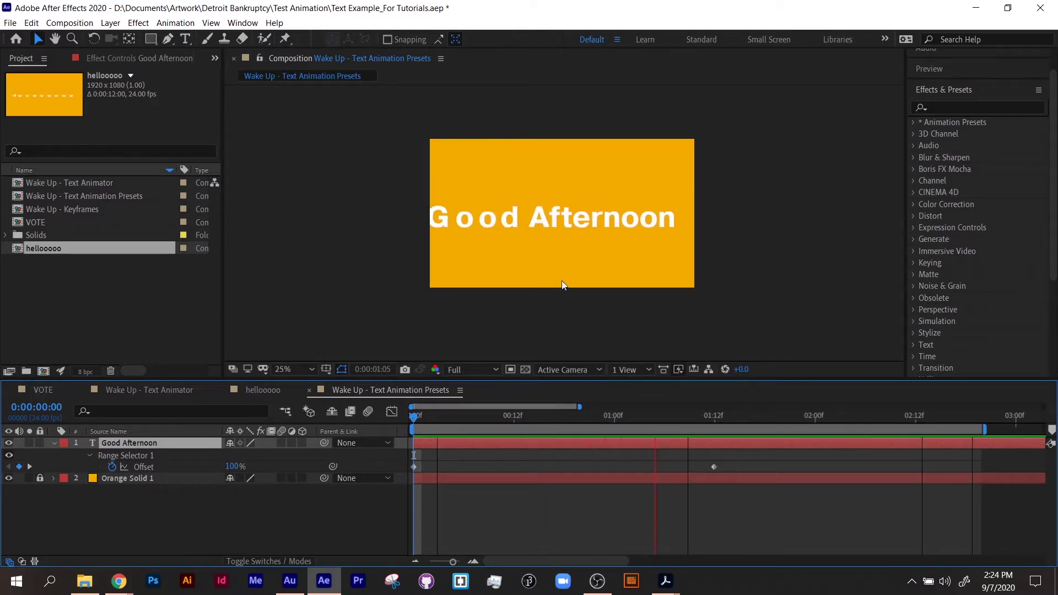
{"action": "key", "text": "space"}
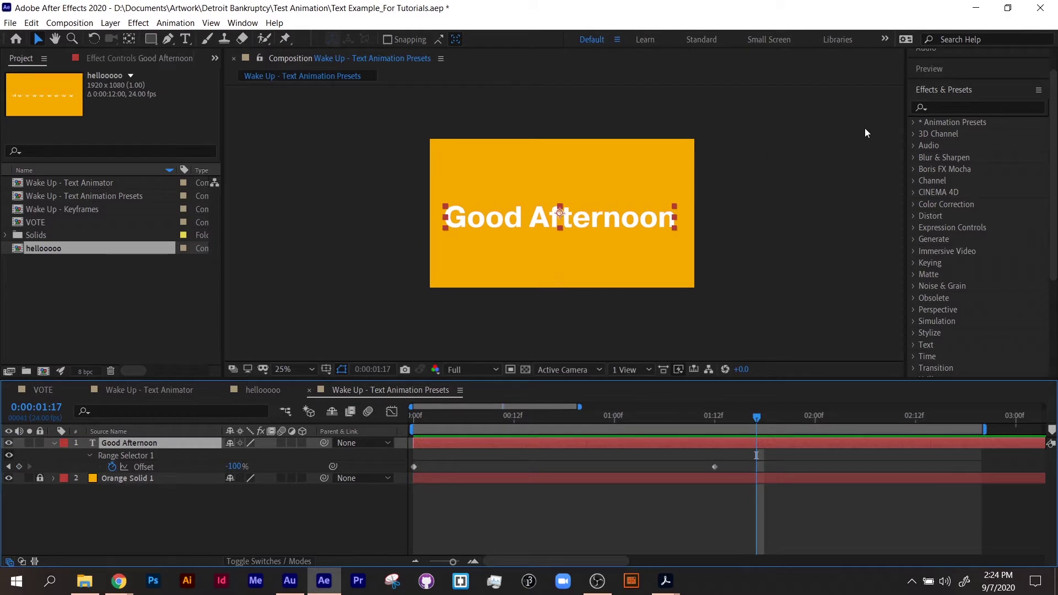
{"action": "left_click", "coordinate": [938, 112]}
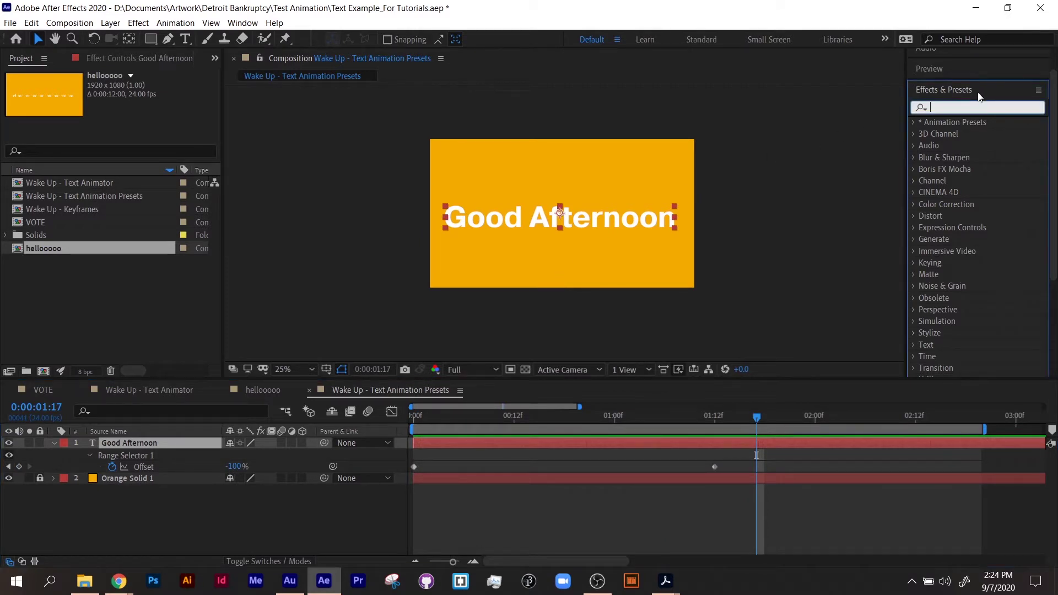
{"action": "type", "text": "rough"}
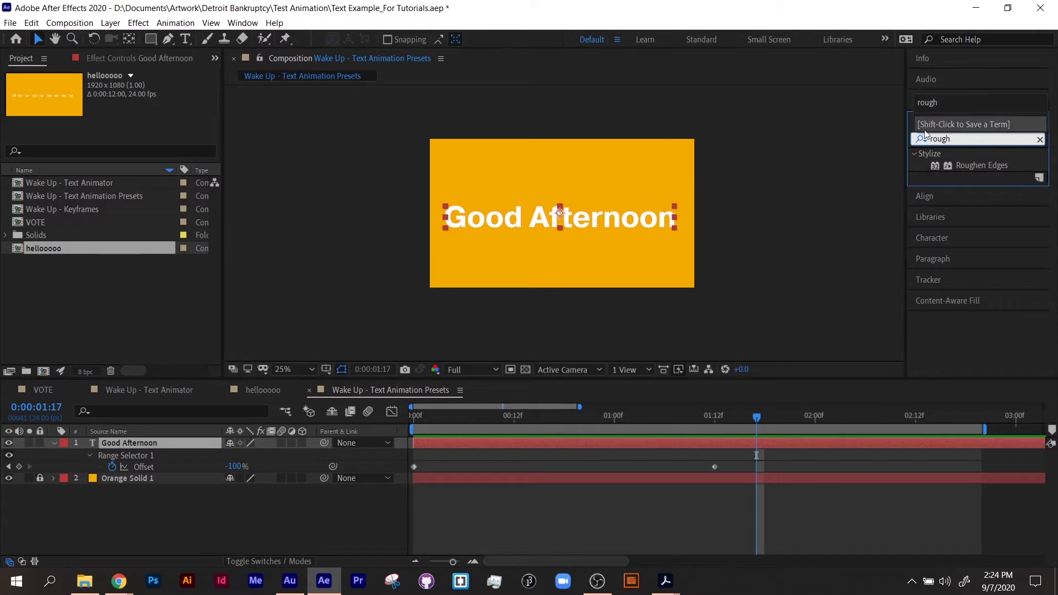
{"action": "left_click", "coordinate": [875, 147]}
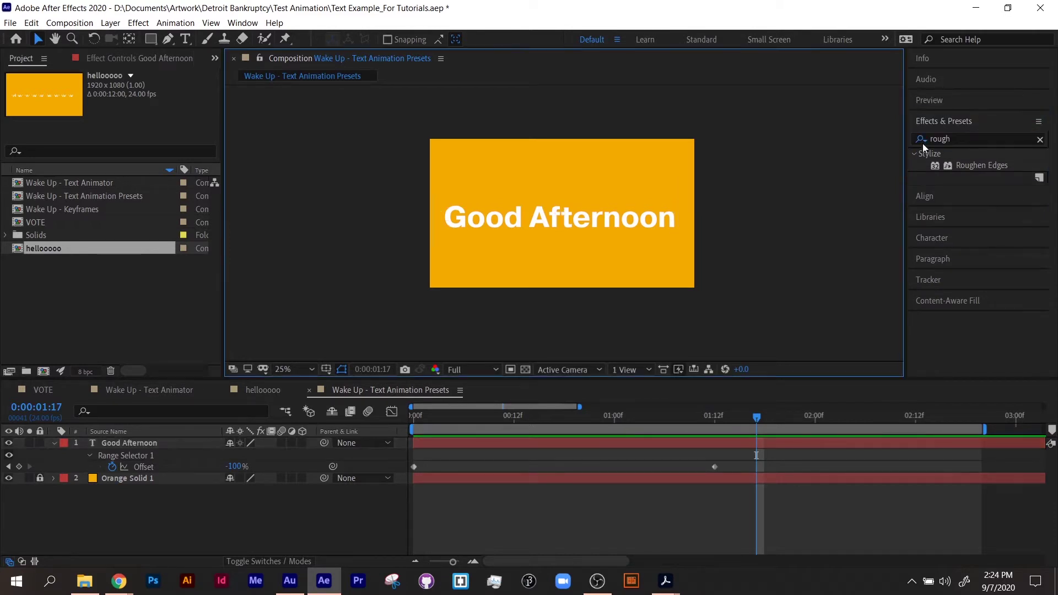
{"action": "left_click", "coordinate": [1040, 140]}
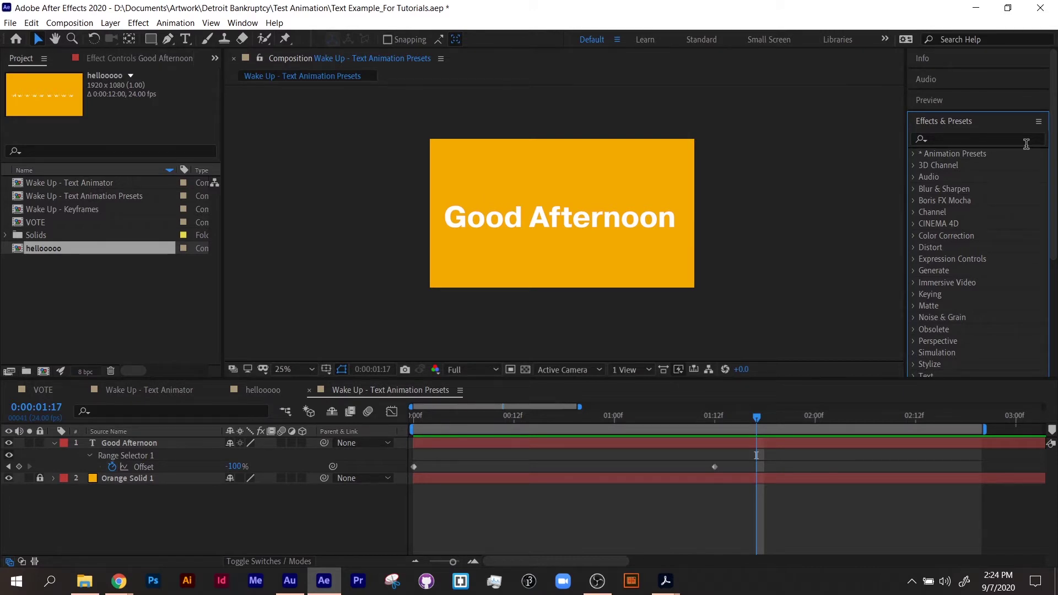
Search the effects for "rough" and apply Roughen Edges to the Good Afternoon text.
{"action": "left_click", "coordinate": [997, 140]}
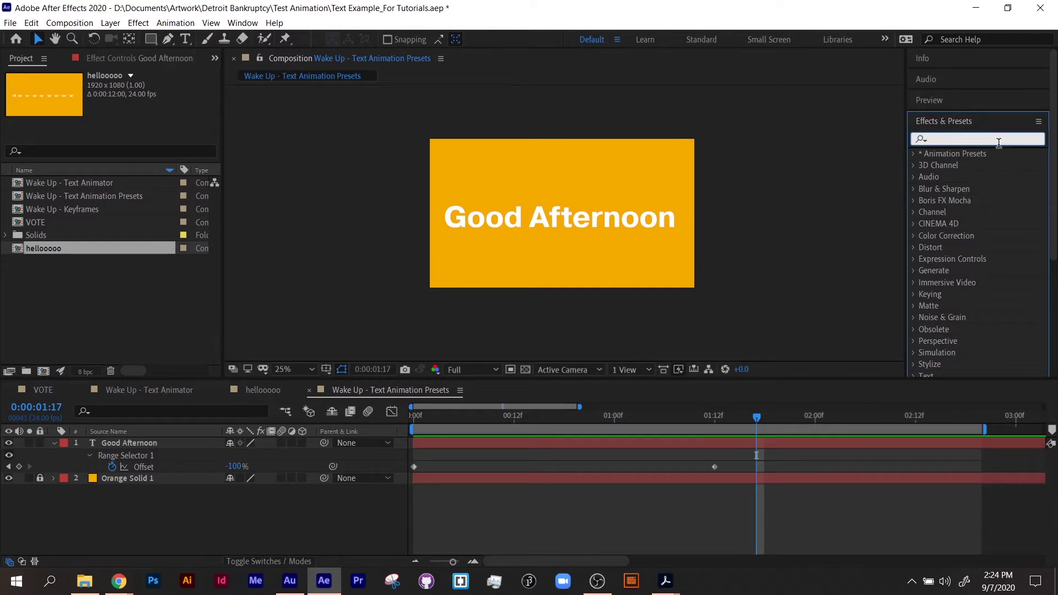
{"action": "type", "text": "rough"}
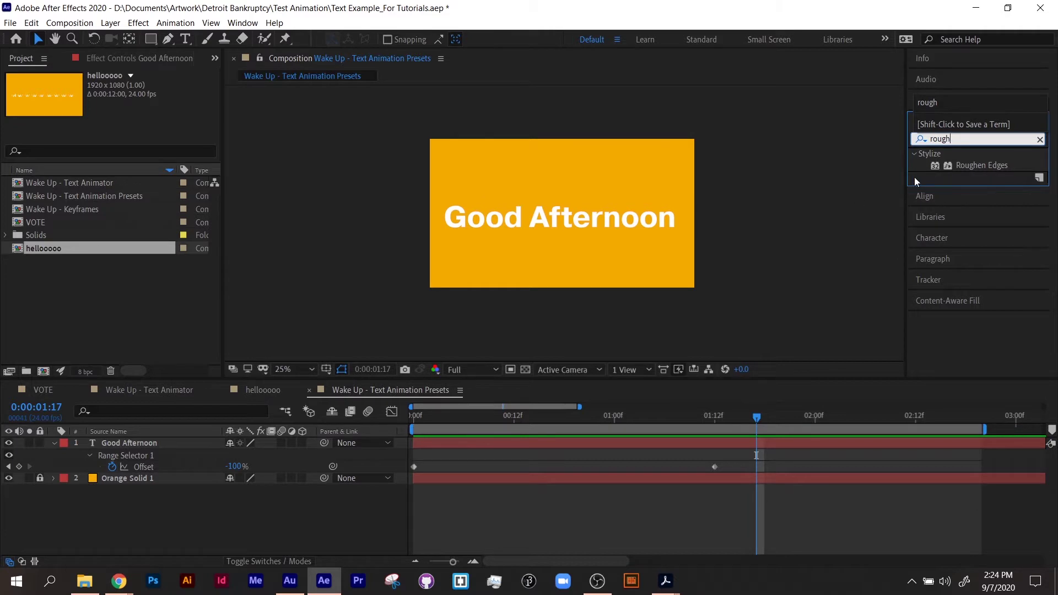
{"action": "left_click_drag", "start_coordinate": [943, 166], "coordinate": [589, 226]}
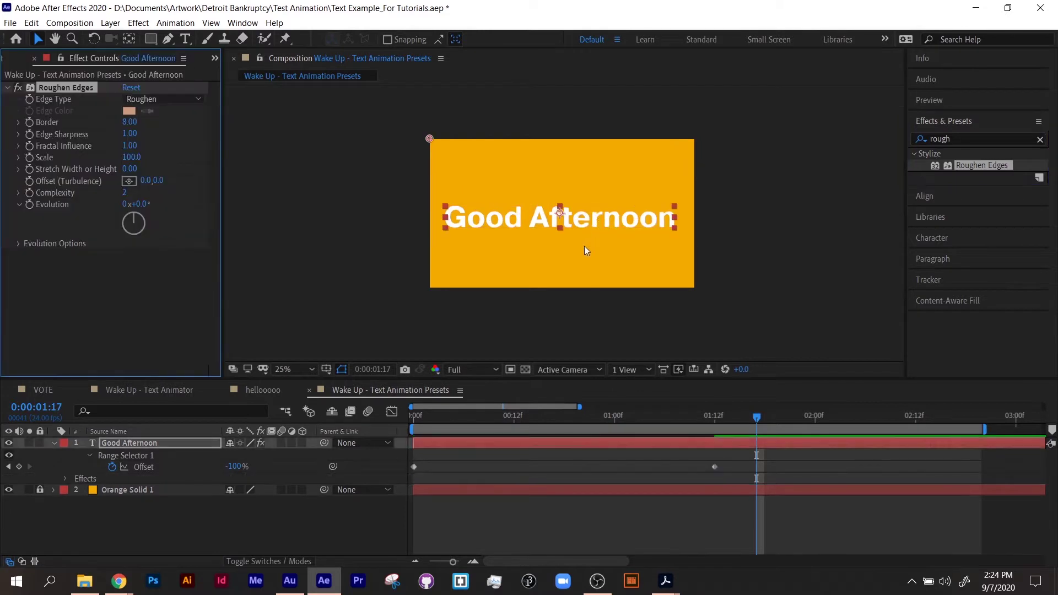
Set the Roughen Edges effect's Edge Sharpness to 6.46 and Border to 7.70, checking the letter edges up close.
{"action": "key", "text": "slash"}
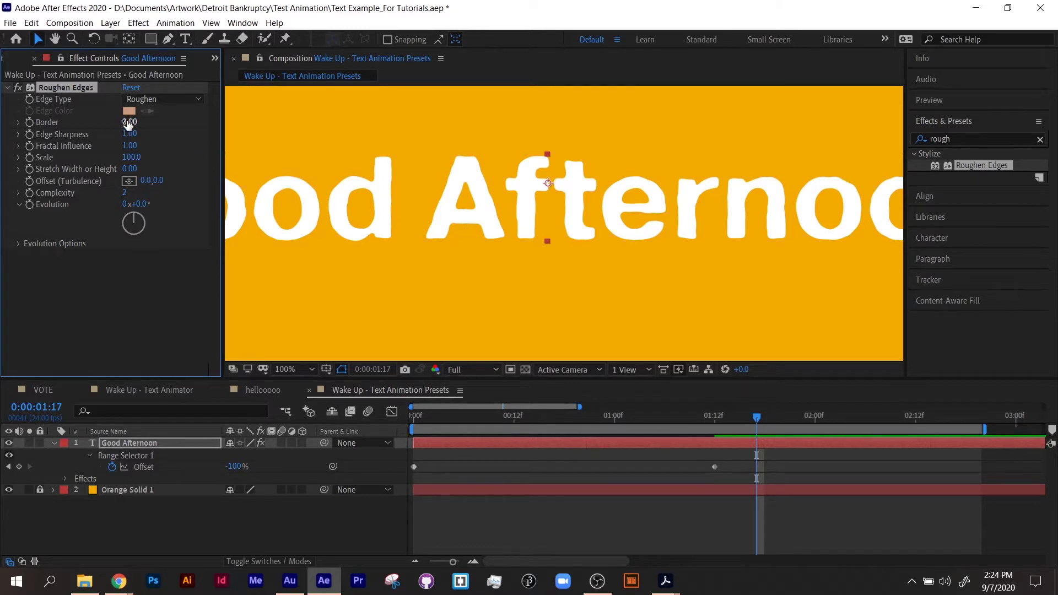
{"action": "left_click_drag", "start_coordinate": [128, 124], "coordinate": [419, 126]}
{"action": "key", "text": "ctrl+z"}
{"action": "mouse_move", "coordinate": [133, 120]}
{"action": "left_mouse_down"}
{"action": "mouse_move", "coordinate": [183, 122]}
{"action": "mouse_move", "coordinate": [113, 121]}
{"action": "left_mouse_up"}
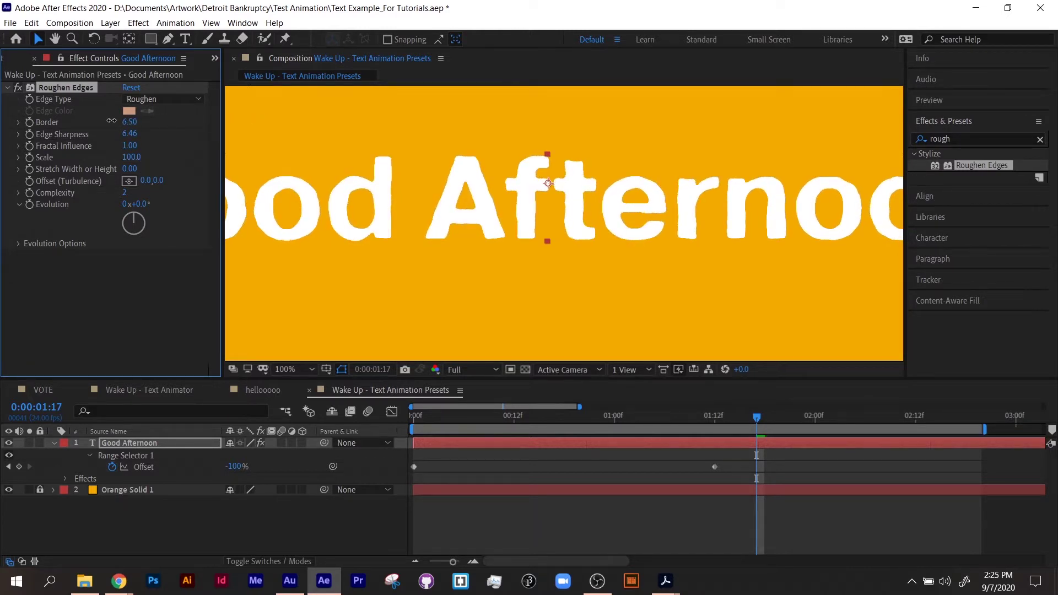
{"action": "scroll", "coordinate": [407, 197], "scroll_direction": "up", "scroll_amount": 6}
{"action": "scroll", "coordinate": [408, 199], "scroll_direction": "down", "scroll_amount": 9}
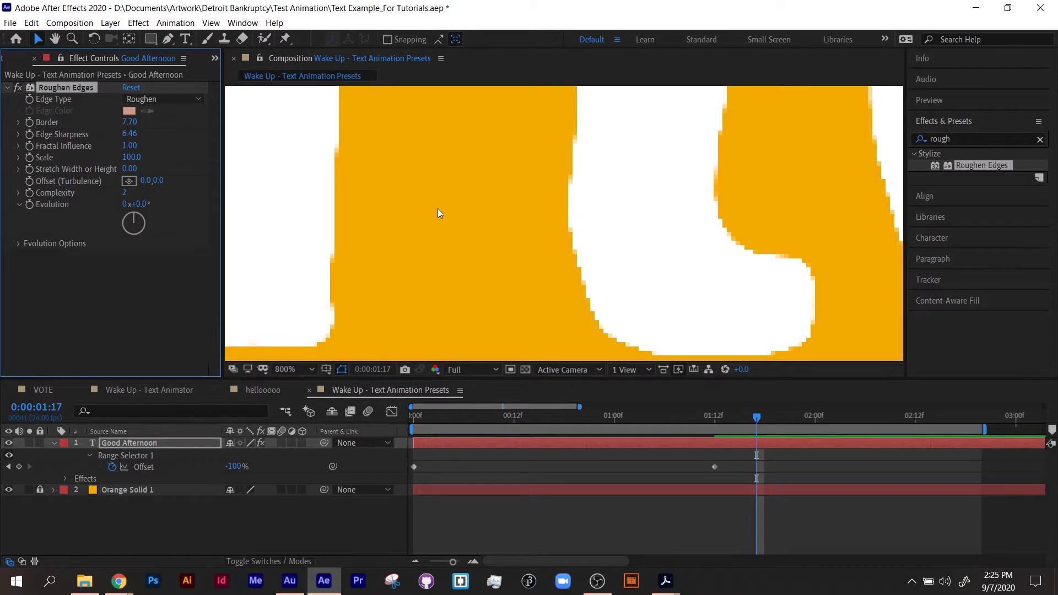
{"action": "scroll", "coordinate": [507, 278], "scroll_direction": "up", "scroll_amount": 2}
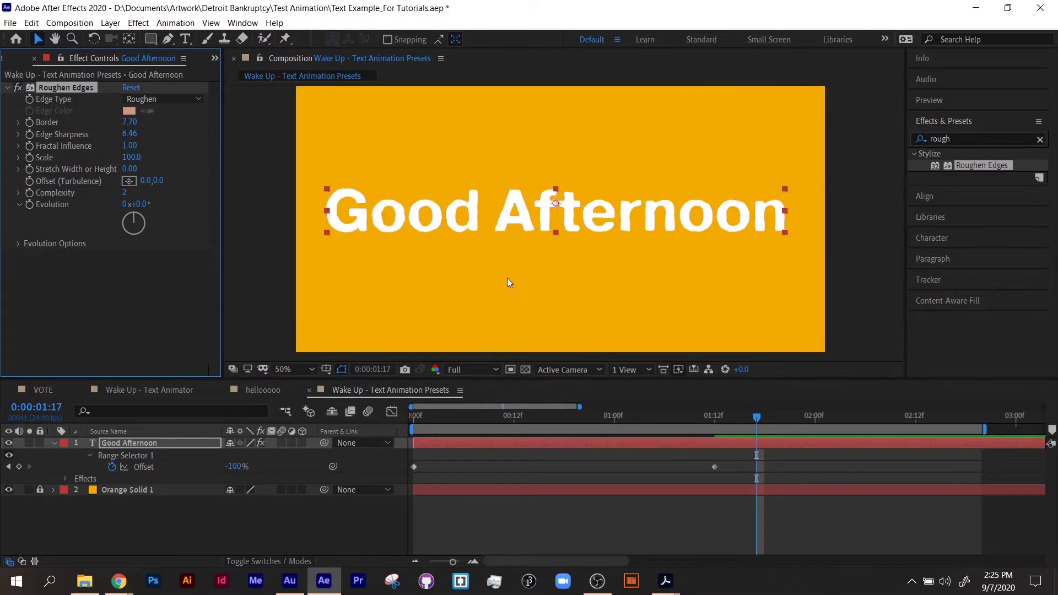
Preview the roughened text animation from the first frame, ending at 0:00:01:08.
{"action": "left_click_drag", "start_coordinate": [461, 415], "coordinate": [350, 428]}
{"action": "key", "text": "space"}
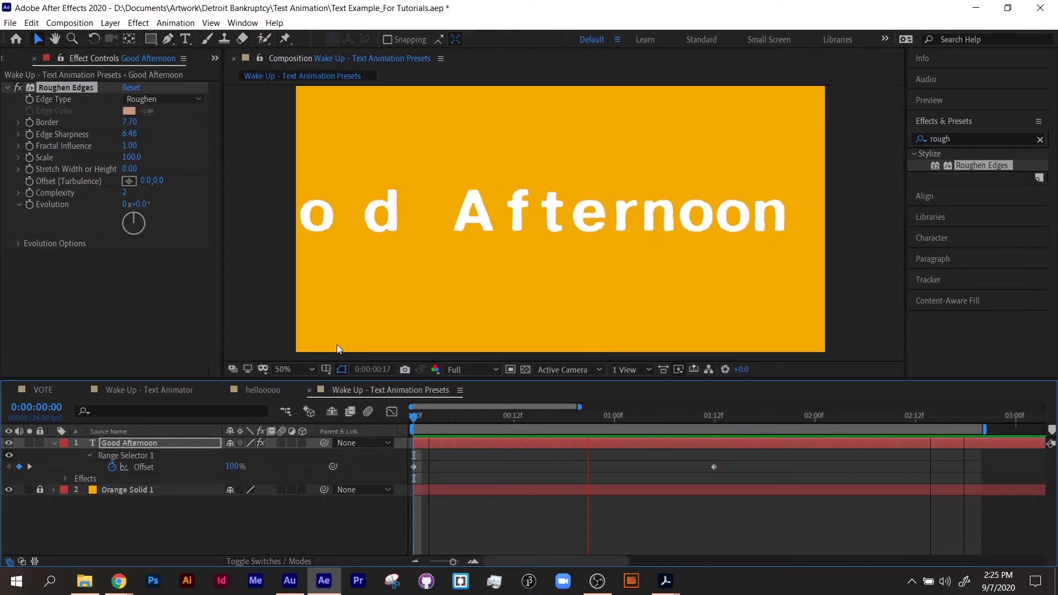
{"action": "key", "text": "space"}
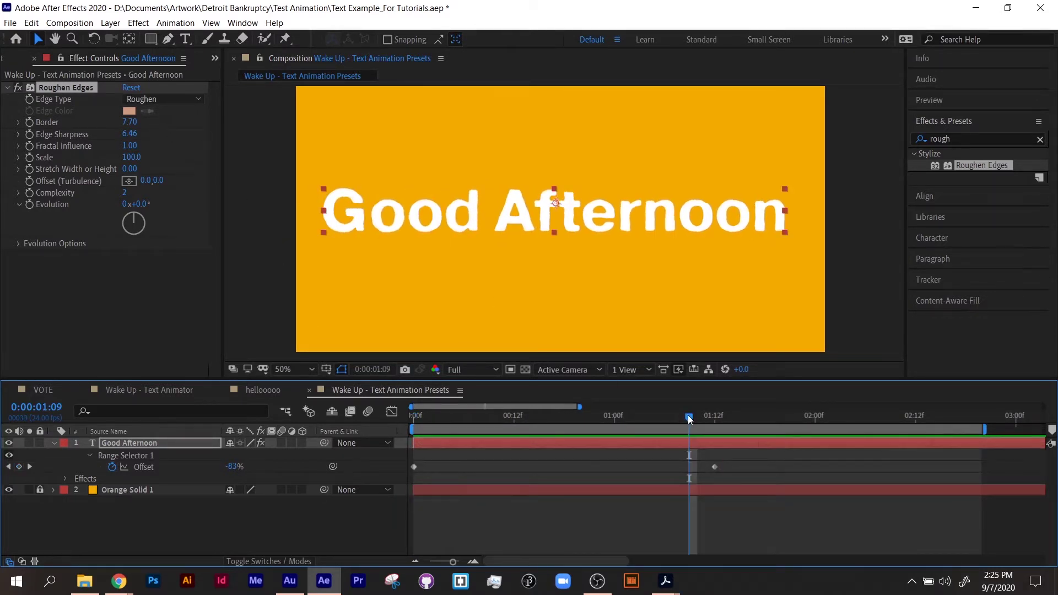
{"action": "mouse_move", "coordinate": [688, 415]}
{"action": "left_mouse_down"}
{"action": "mouse_move", "coordinate": [412, 441]}
{"action": "mouse_move", "coordinate": [679, 422]}
{"action": "left_mouse_up"}
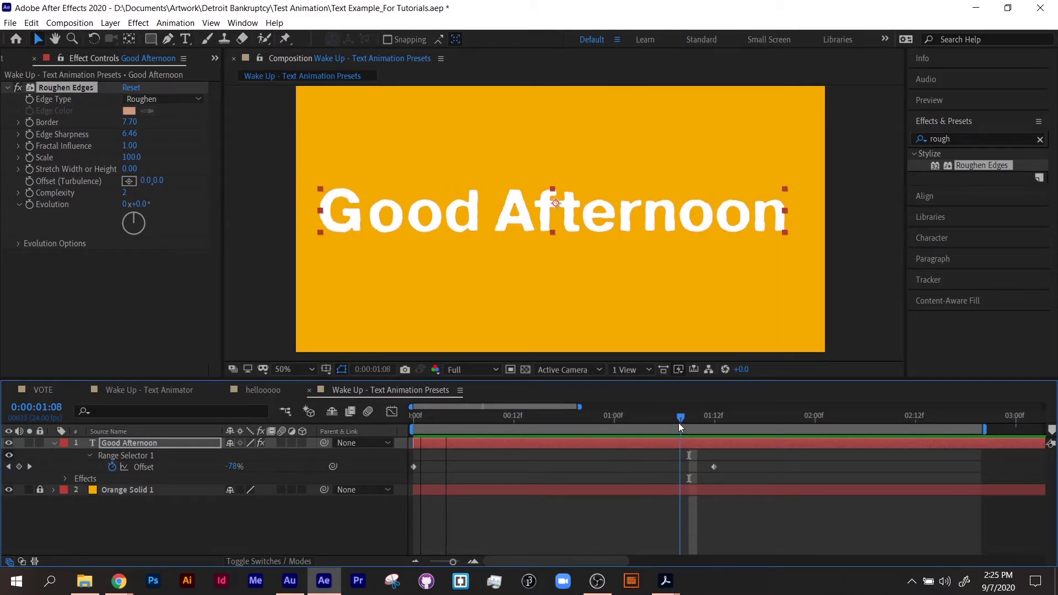
Change the Roughen Edges type to Spiky and reduce its Border to 2.30.
{"action": "left_click", "coordinate": [165, 99]}
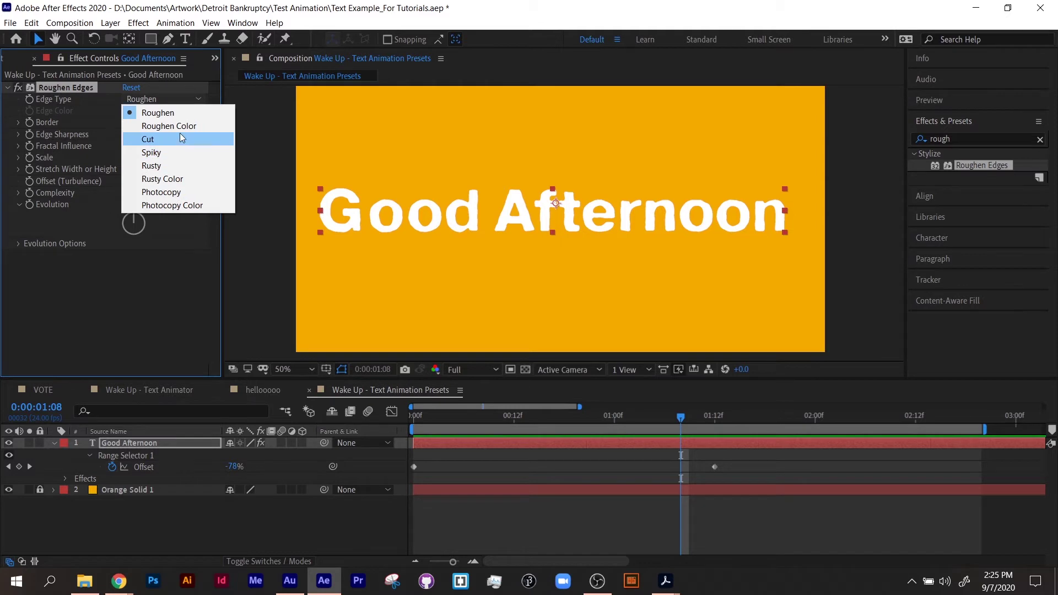
{"action": "left_click", "coordinate": [180, 153]}
{"action": "key", "text": "period"}
{"action": "key", "text": "period"}
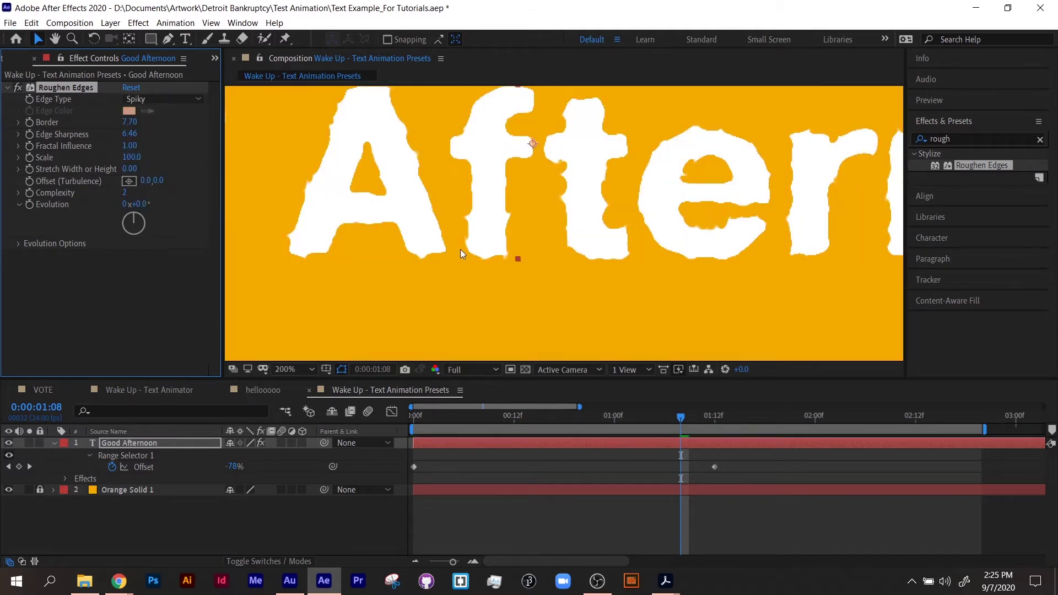
{"action": "key", "text": "comma"}
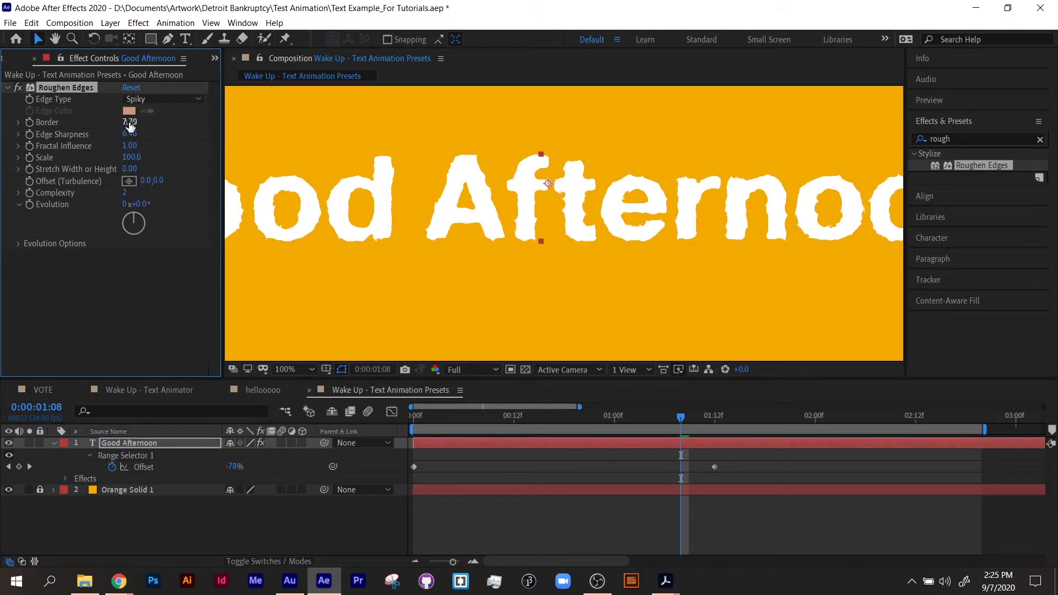
{"action": "left_click_drag", "start_coordinate": [130, 125], "coordinate": [25, 122]}
{"action": "scroll", "coordinate": [442, 279], "scroll_direction": "down", "scroll_amount": 1}
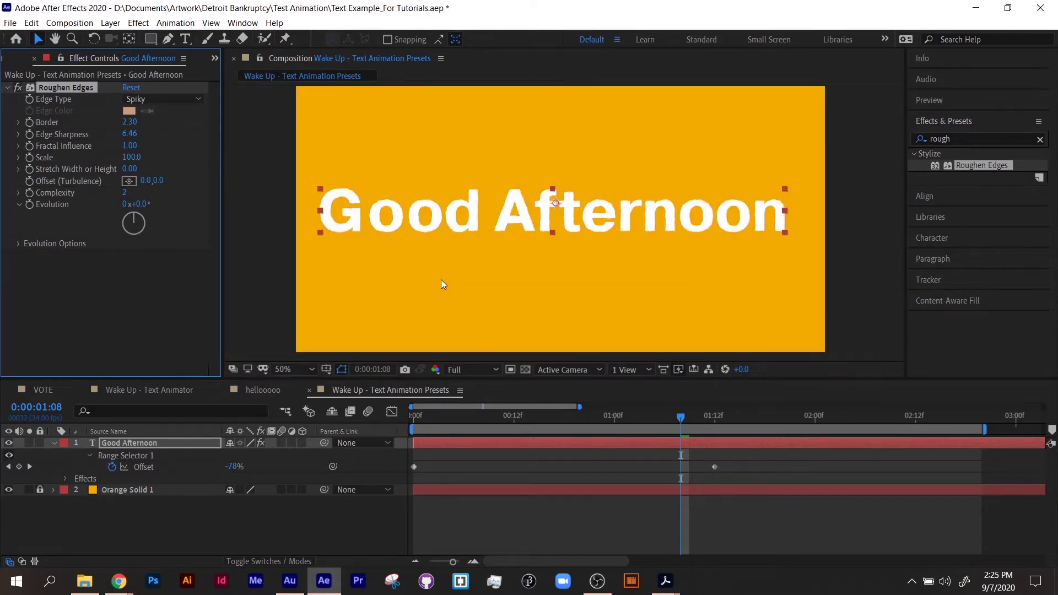
Play back the text animation from the beginning with the Spiky edges.
{"action": "left_click_drag", "start_coordinate": [681, 419], "coordinate": [292, 415]}
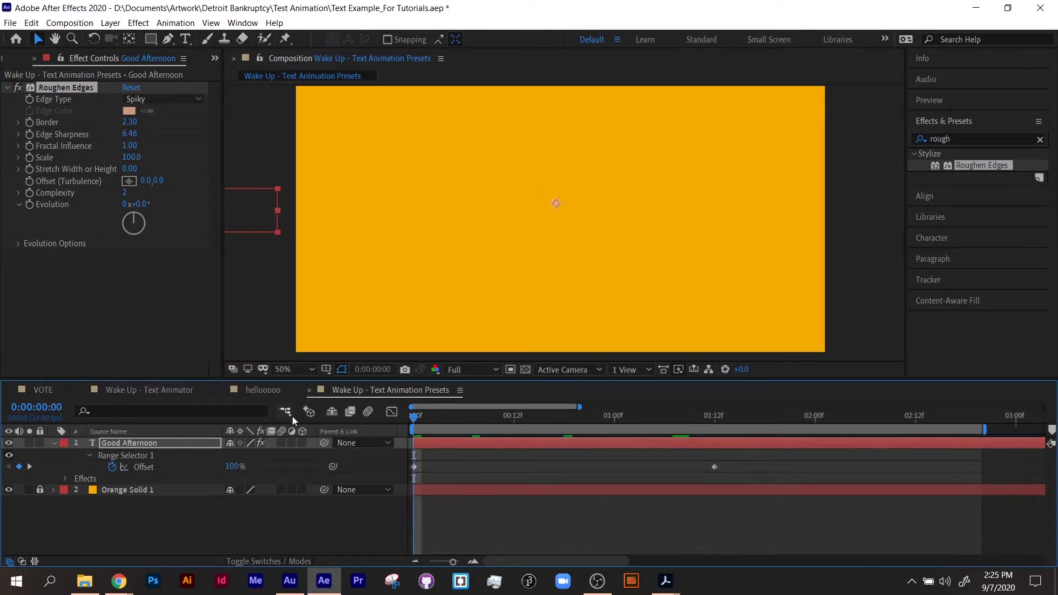
{"action": "key", "text": "space"}
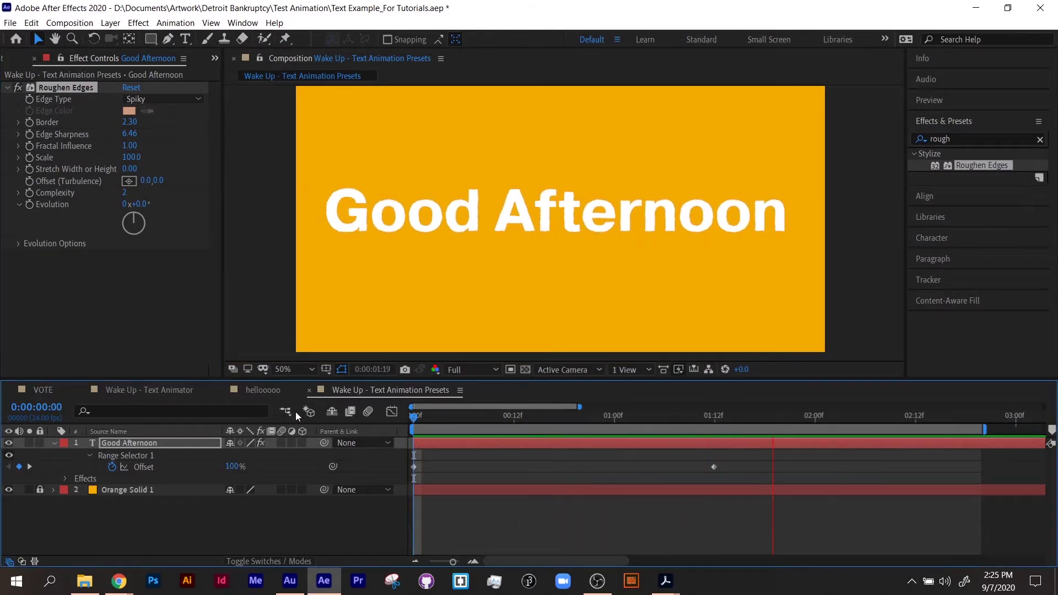
{"action": "key", "text": "space"}
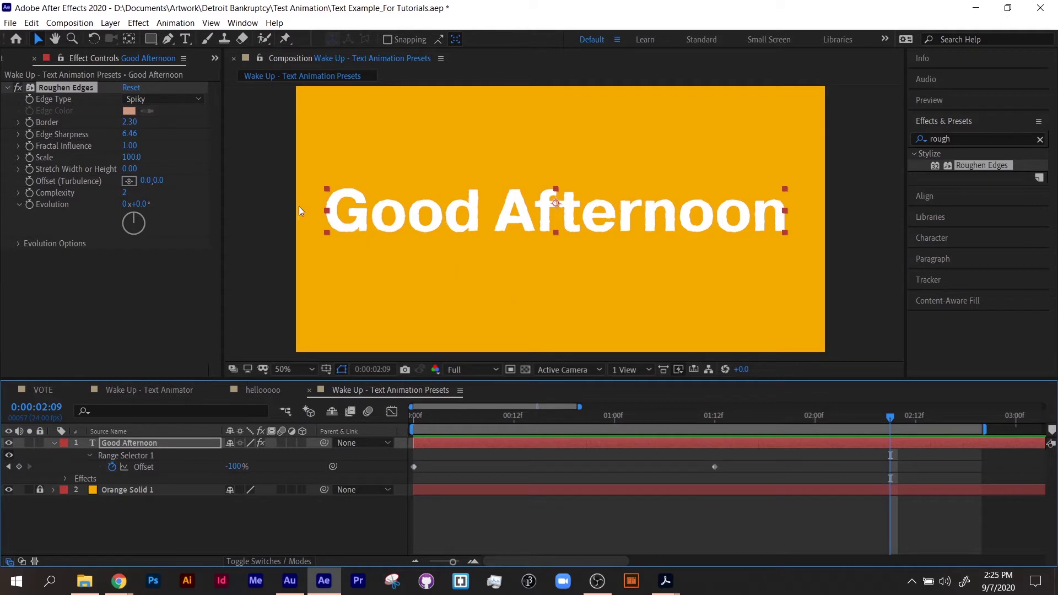
Search the effects for "blur" and apply Gaussian Blur to the Good Afternoon layer.
{"action": "left_click", "coordinate": [954, 138]}
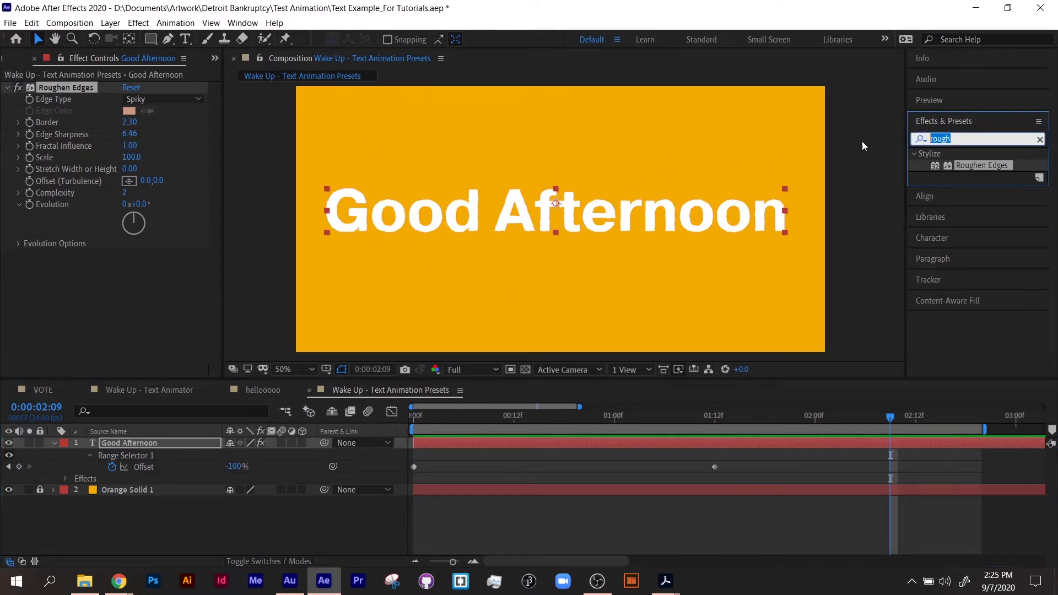
{"action": "type", "text": "blur"}
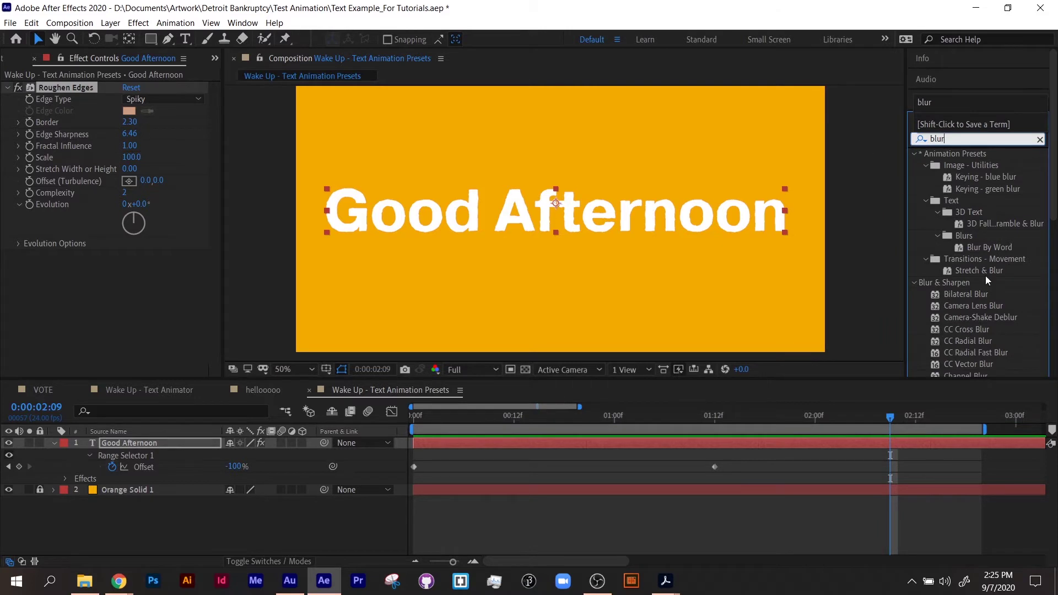
{"action": "scroll", "coordinate": [987, 281], "scroll_direction": "down", "scroll_amount": 4}
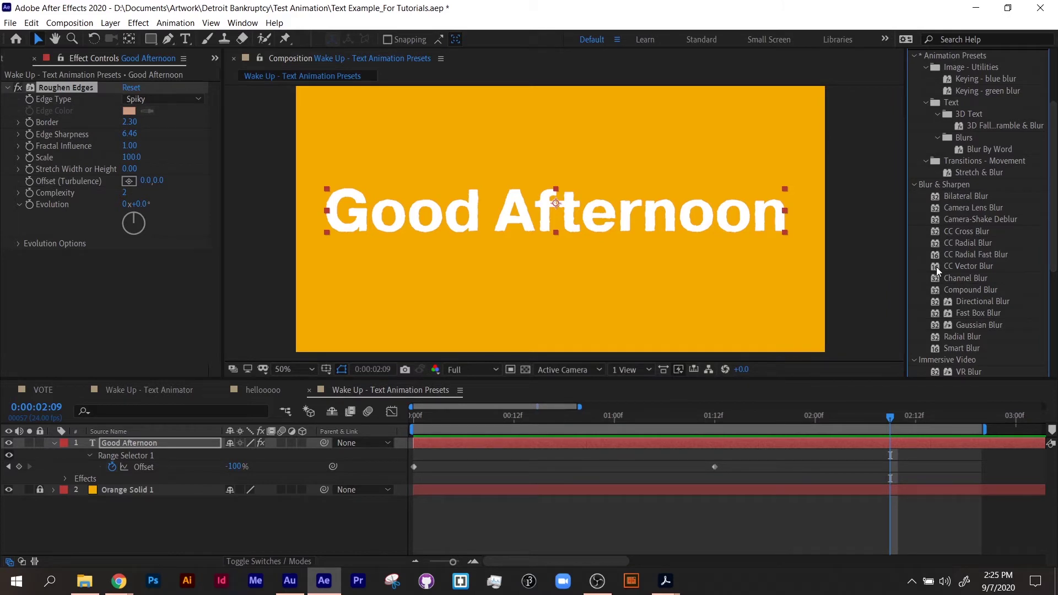
{"action": "double_click", "coordinate": [985, 326]}
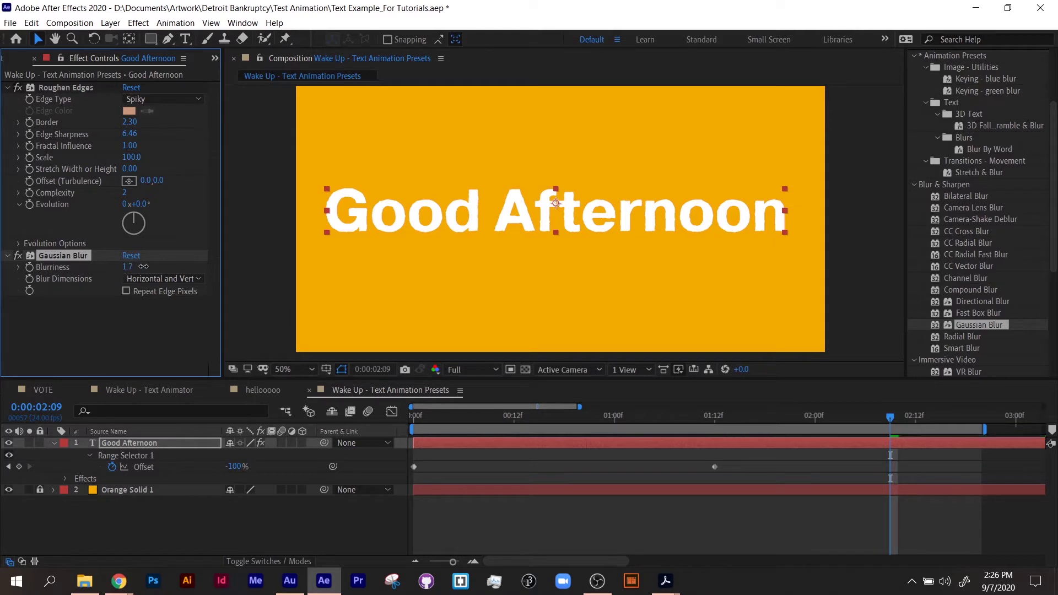
Try out different Gaussian Blur Blurriness amounts on the text and return the value to 0.0.
{"action": "left_click_drag", "start_coordinate": [123, 267], "coordinate": [344, 267]}
{"action": "left_click_drag", "start_coordinate": [417, 264], "coordinate": [4, 274]}
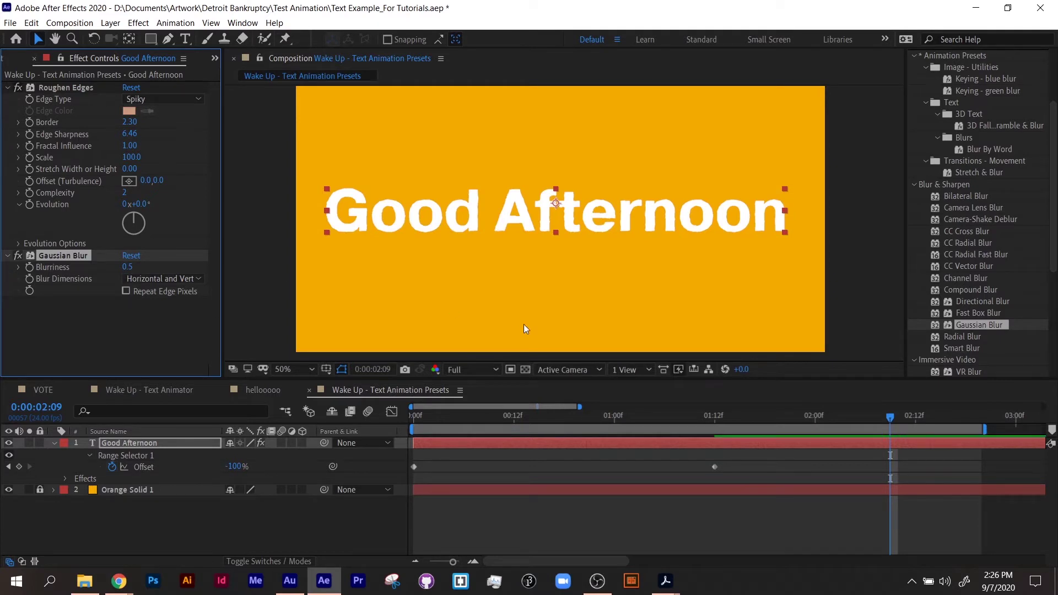
{"action": "left_click_drag", "start_coordinate": [128, 268], "coordinate": [118, 262]}
Add a Gaussian Blur Blurriness keyframe of 0.0 at 0:00:00:00 and reveal the layer's keyframed properties in the timeline.
{"action": "left_click_drag", "start_coordinate": [424, 419], "coordinate": [346, 421]}
{"action": "left_click", "coordinate": [30, 267]}
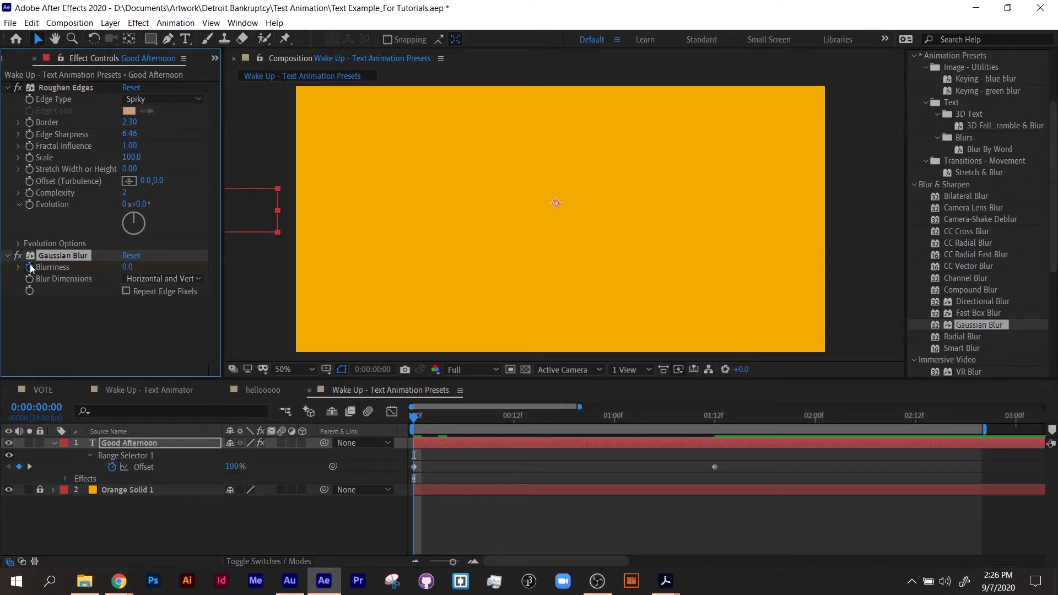
{"action": "key", "text": "u"}
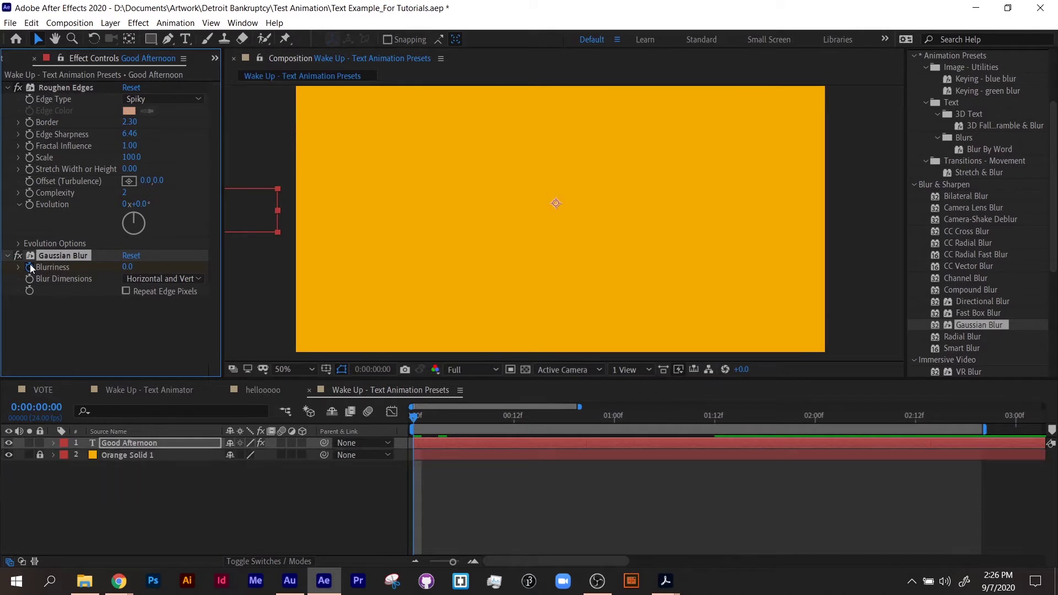
{"action": "key", "text": "u"}
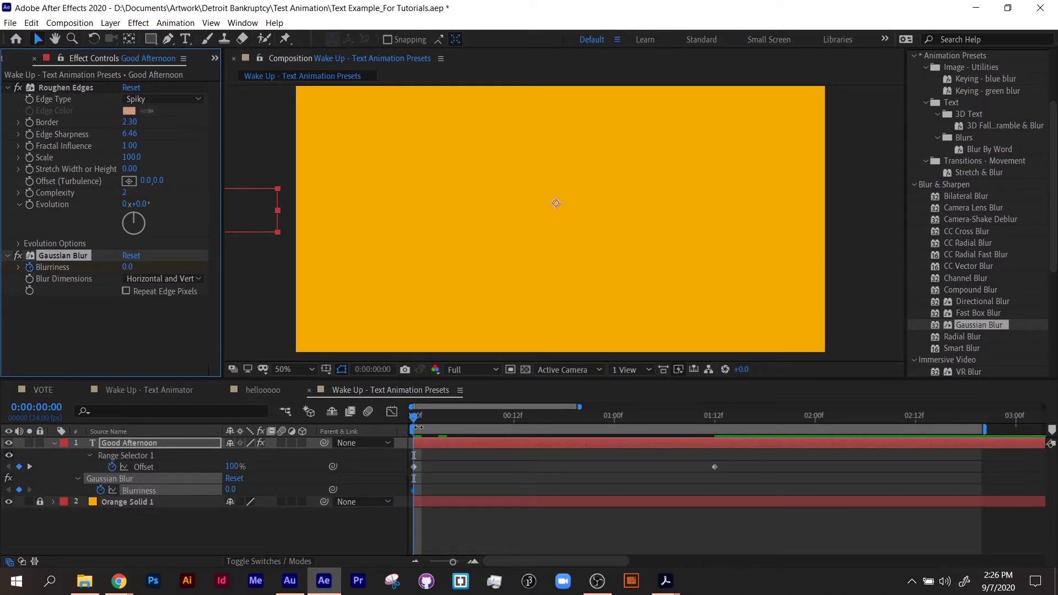
Keyframe Gaussian Blur Blurriness from 20.0 at 0:00:00:00 to 0.0 at 0:00:01:12 on the Good Afternoon layer and preview the animation.
{"action": "left_click_drag", "start_coordinate": [418, 428], "coordinate": [711, 422]}
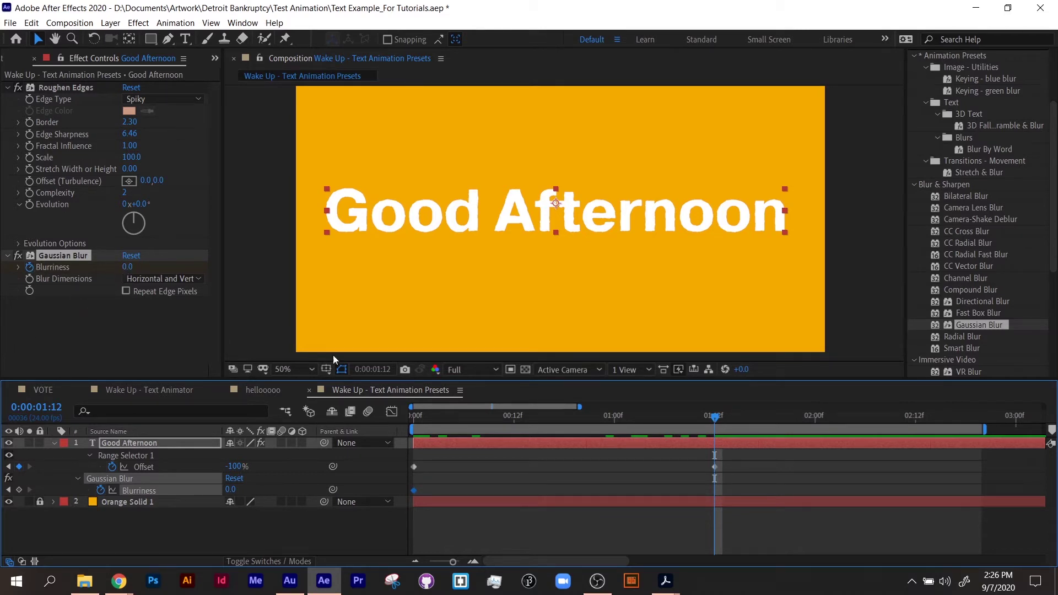
{"action": "left_click", "coordinate": [20, 492]}
{"action": "left_click_drag", "start_coordinate": [462, 419], "coordinate": [339, 411]}
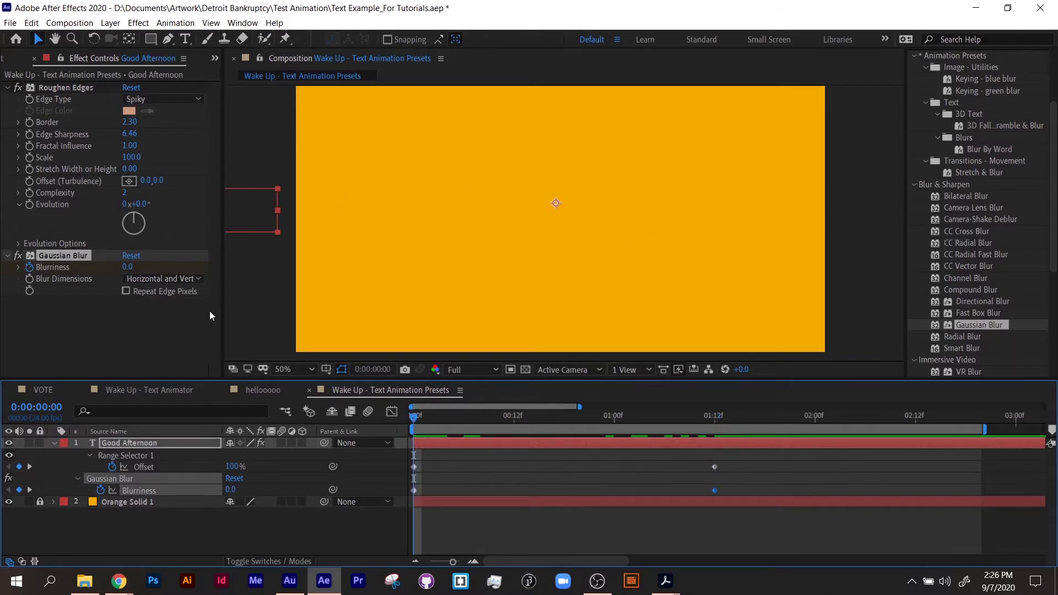
{"action": "left_click", "coordinate": [127, 267]}
{"action": "type", "text": "20"}
{"action": "key", "text": "Return"}
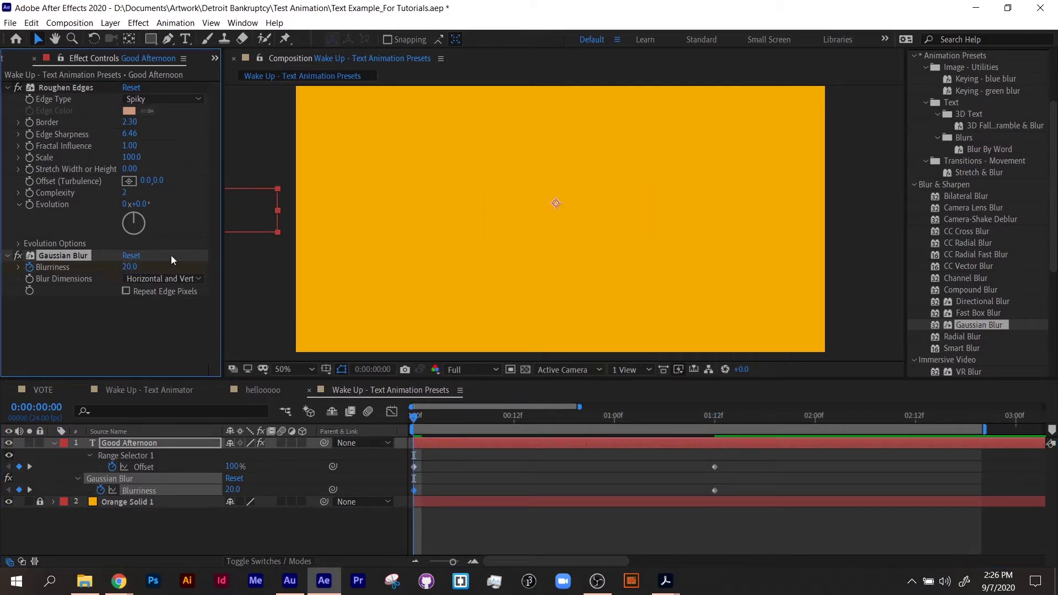
{"action": "key", "text": "space"}
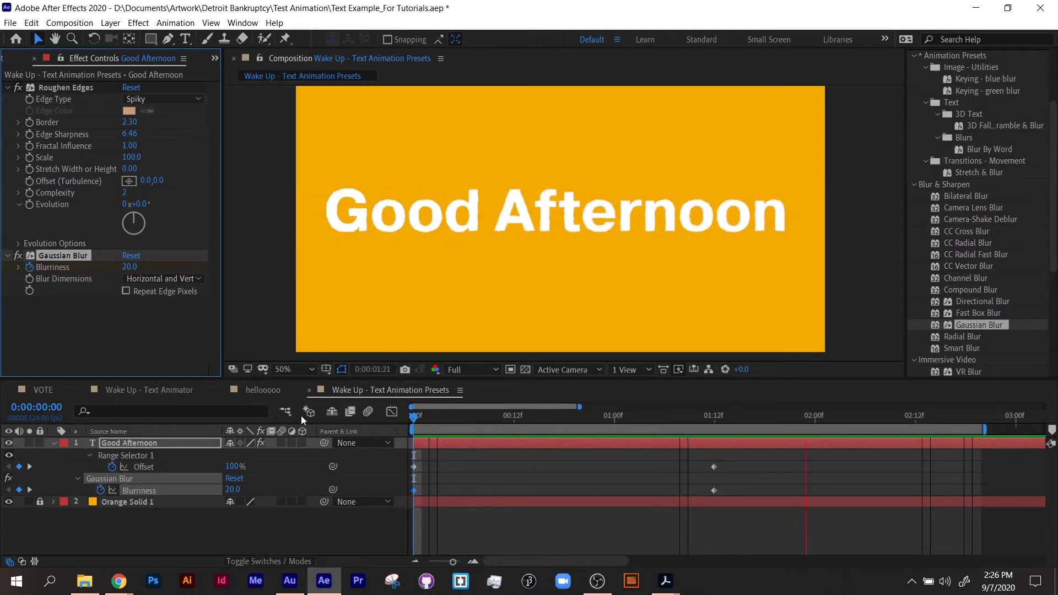
{"action": "key", "text": "space"}
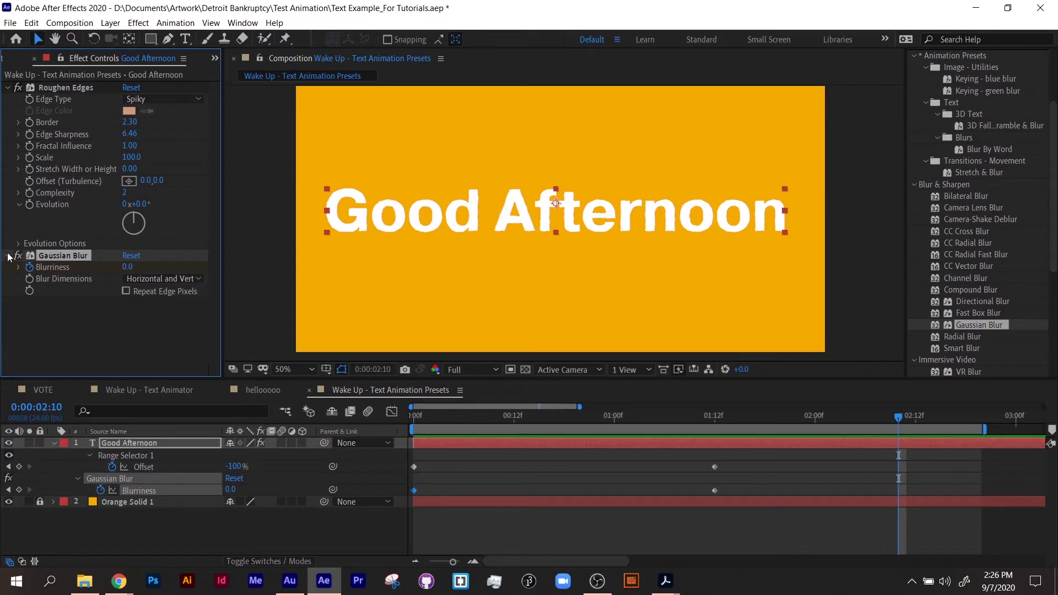
Search the effects for "turbu" and apply Turbulent Displace to the Good Afternoon layer.
{"action": "scroll", "coordinate": [934, 173], "scroll_direction": "up", "scroll_amount": 3}
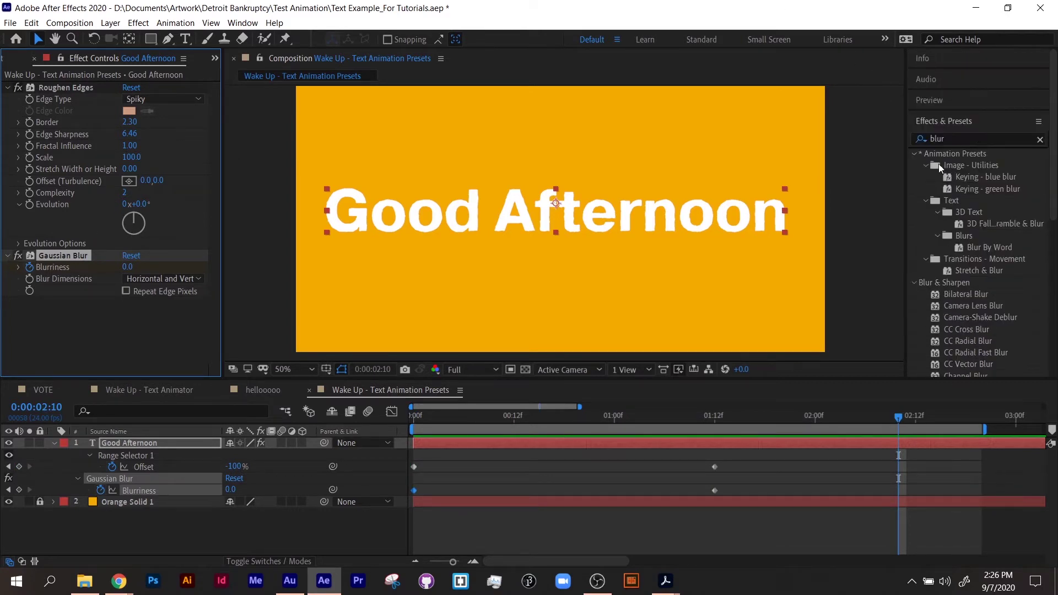
{"action": "left_click", "coordinate": [951, 138]}
{"action": "type", "text": "turbu"}
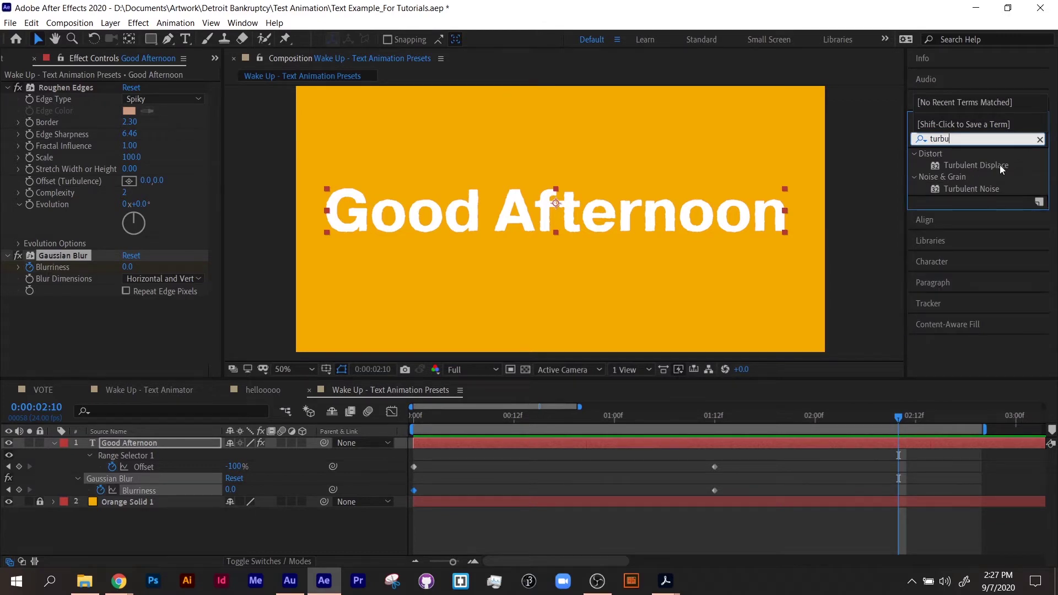
{"action": "double_click", "coordinate": [999, 164]}
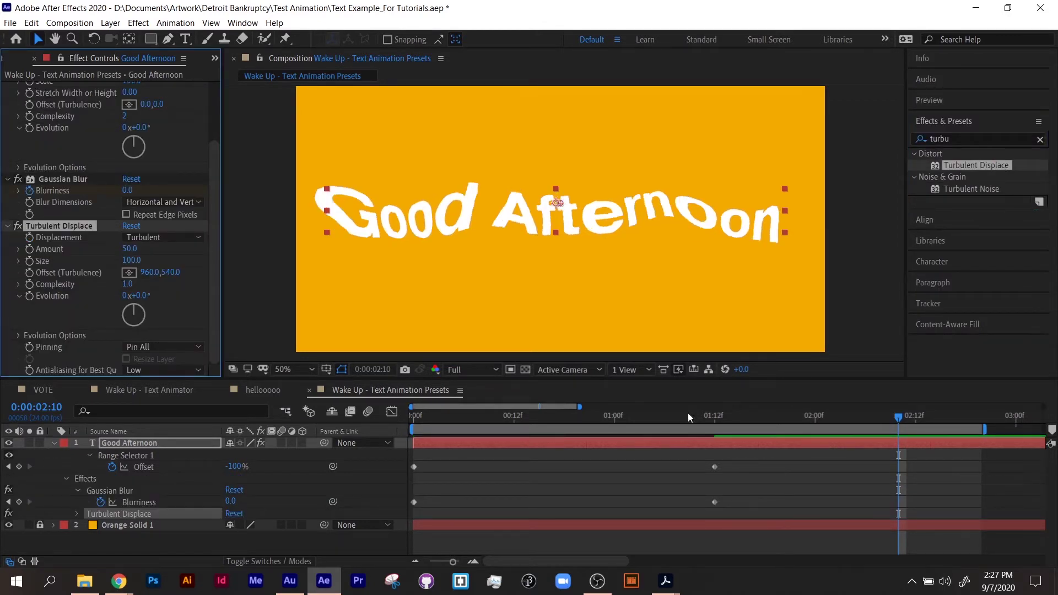
Preview the displaced text animation from the beginning and delete Turbulent Displace from the Good Afternoon layer.
{"action": "left_click_drag", "start_coordinate": [646, 422], "coordinate": [340, 422]}
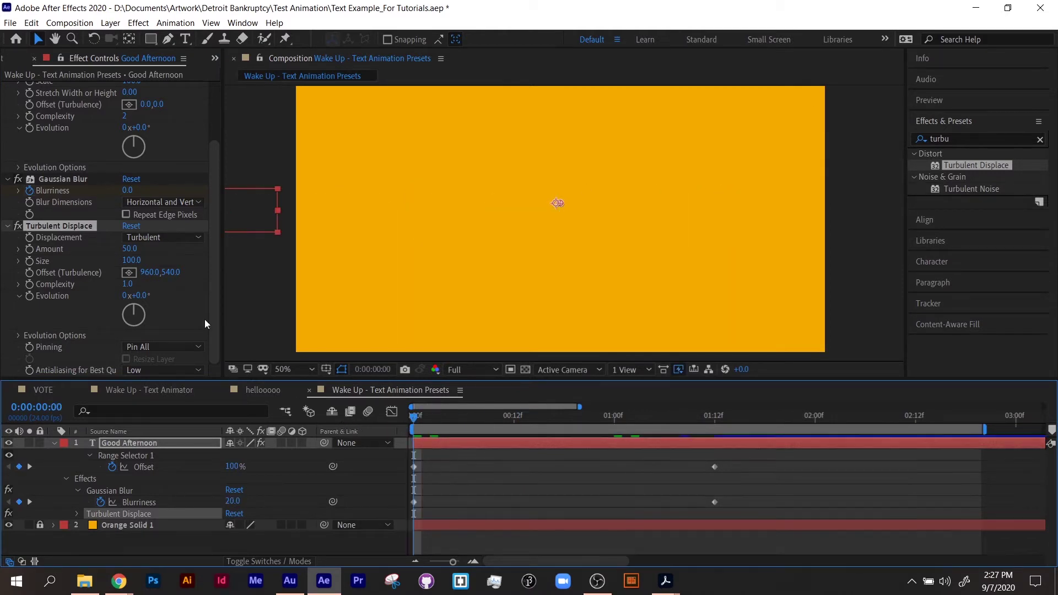
{"action": "scroll", "coordinate": [42, 167], "scroll_direction": "up", "scroll_amount": 3}
{"action": "left_click", "coordinate": [8, 88]}
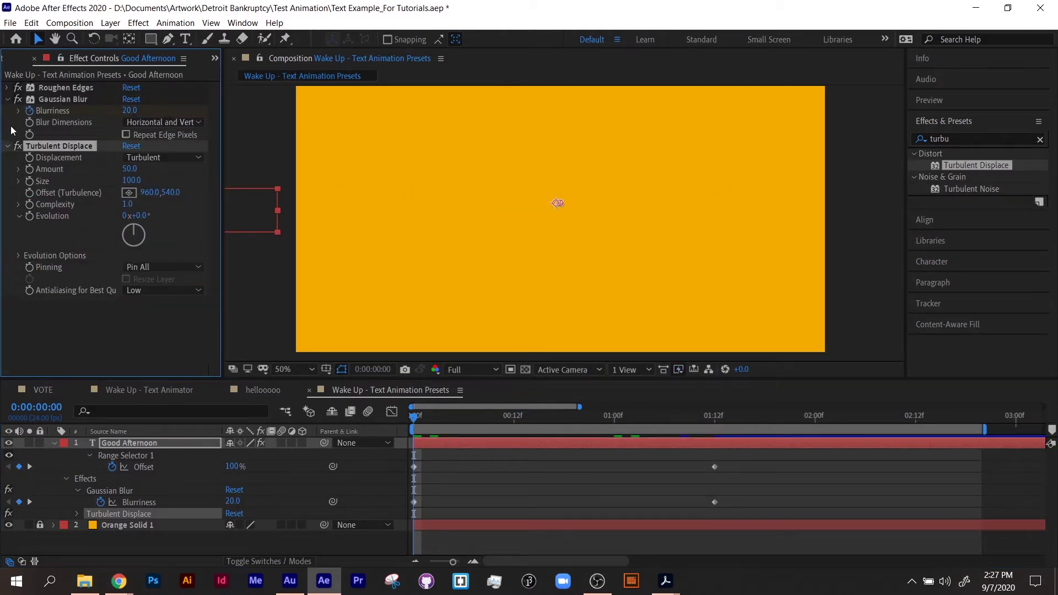
{"action": "left_click", "coordinate": [8, 99]}
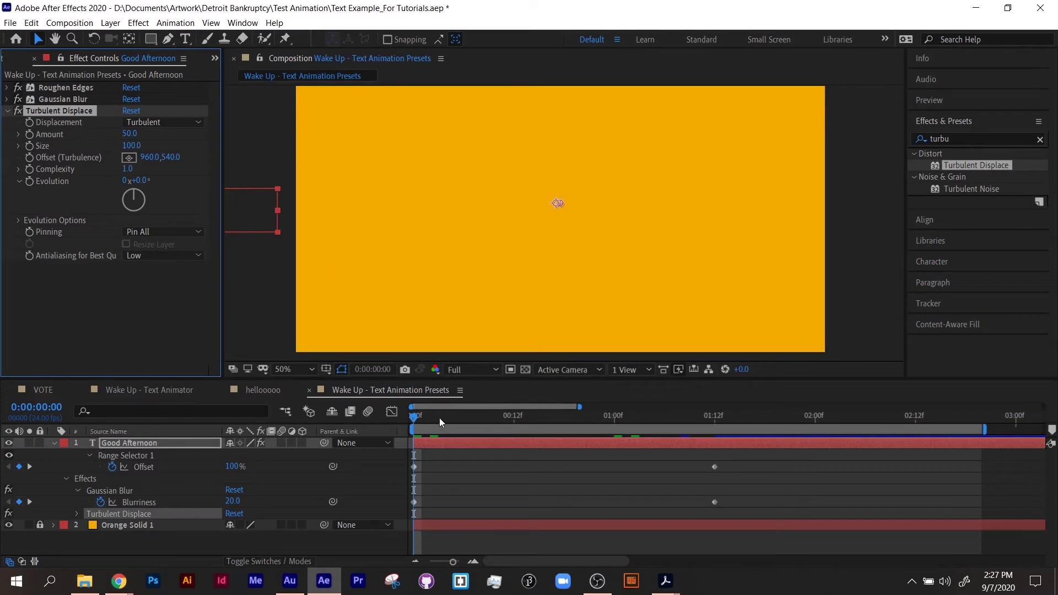
{"action": "mouse_move", "coordinate": [439, 421]}
{"action": "left_mouse_down"}
{"action": "mouse_move", "coordinate": [519, 421]}
{"action": "mouse_move", "coordinate": [451, 425]}
{"action": "left_mouse_up"}
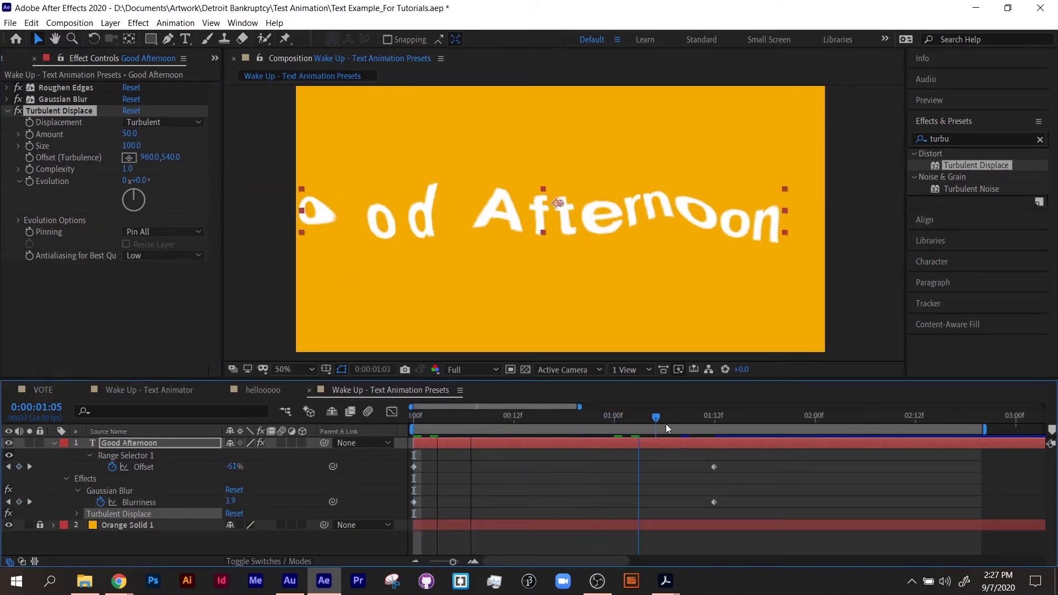
{"action": "key", "text": "space"}
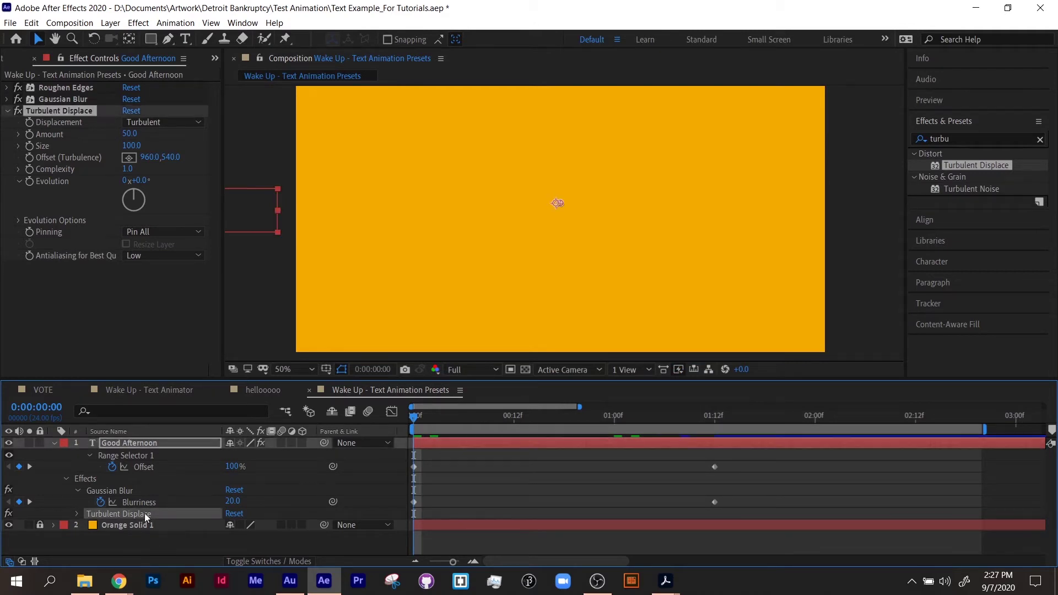
{"action": "key", "text": "Delete"}
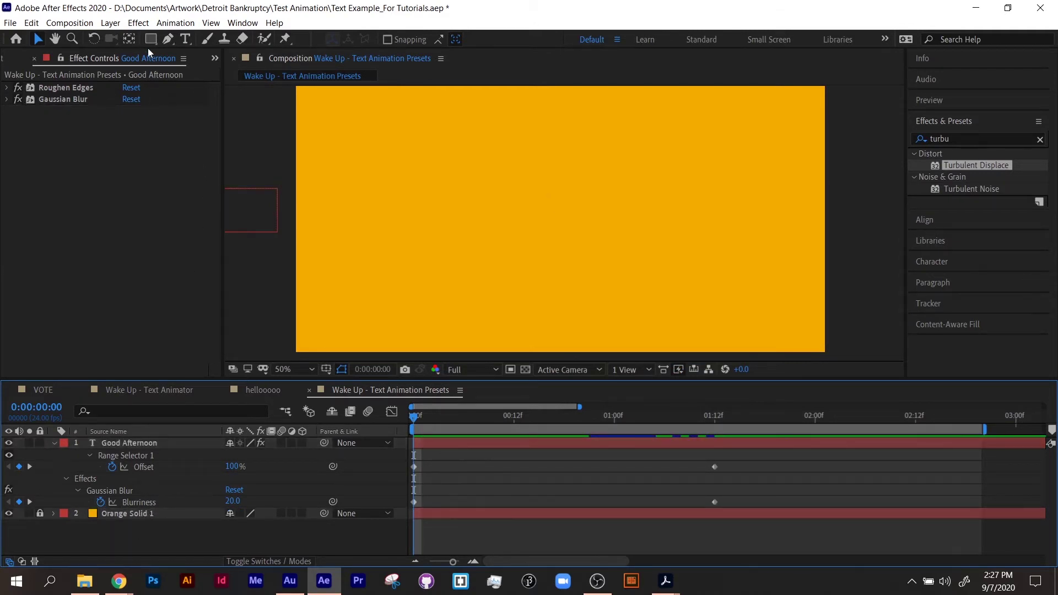
Draw a wide green rectangle on a new shape layer in the middle of the composition and apply Turbulent Displace to it.
{"action": "left_click", "coordinate": [150, 38]}
{"action": "left_click_drag", "start_coordinate": [425, 159], "coordinate": [712, 273]}
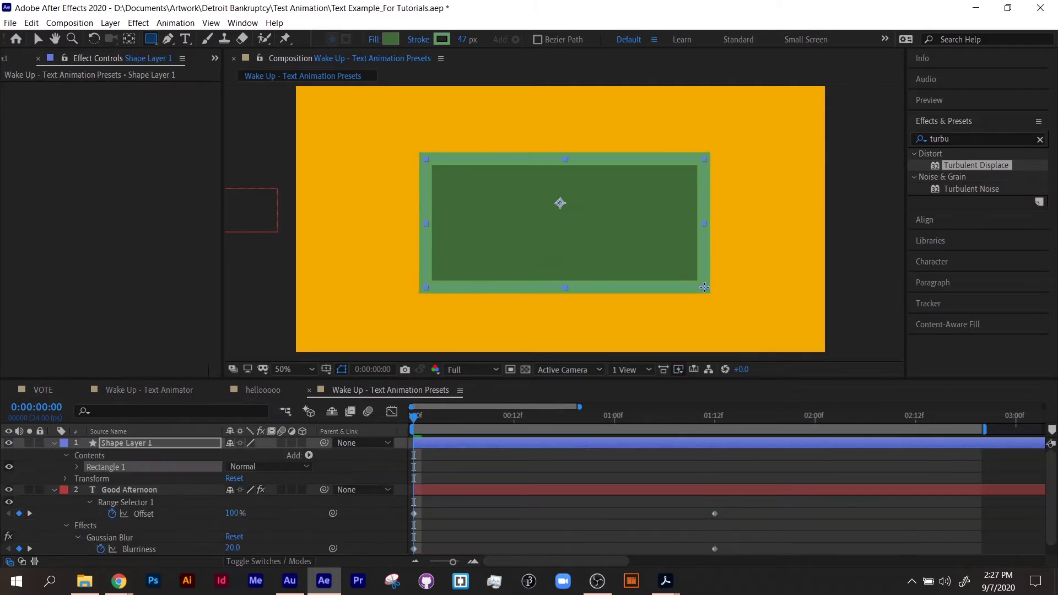
{"action": "double_click", "coordinate": [957, 165]}
{"action": "key", "text": "v"}
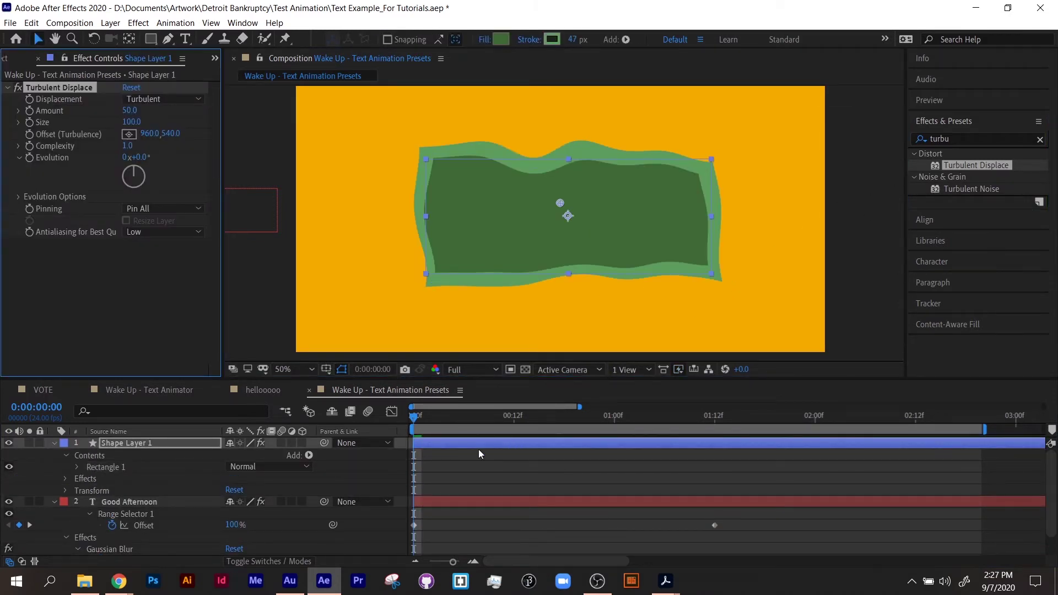
Hide the Good Afternoon layer and play back the displaced rectangle.
{"action": "left_click", "coordinate": [9, 502]}
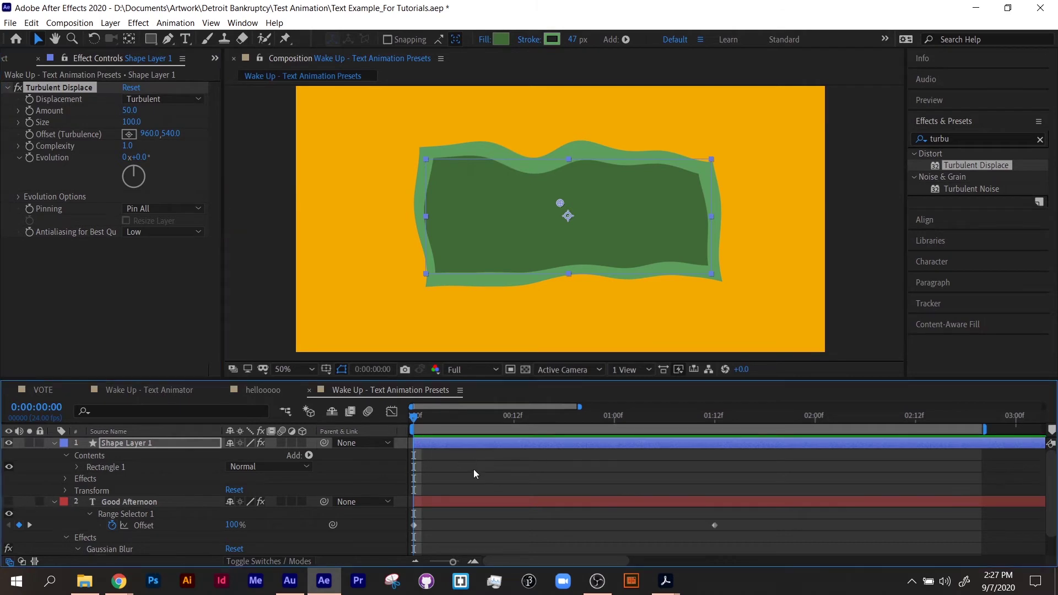
{"action": "key", "text": "space"}
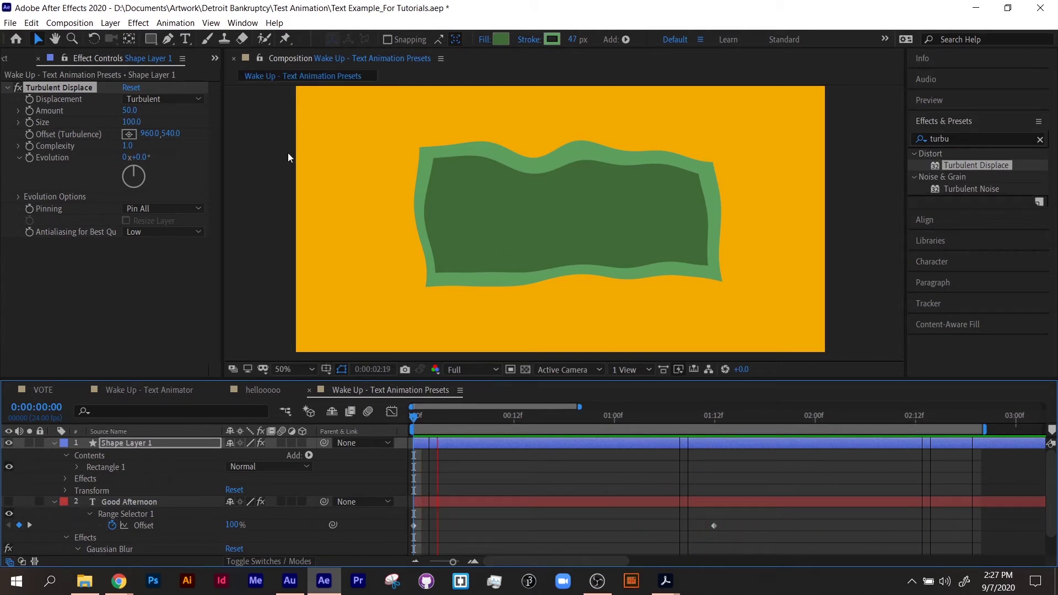
{"action": "key", "text": "space"}
Set the rectangle's Turbulent Displace Amount to 152.0 and Size to 101.0, and try Evolution at 210.0°.
{"action": "left_click_drag", "start_coordinate": [130, 110], "coordinate": [193, 103]}
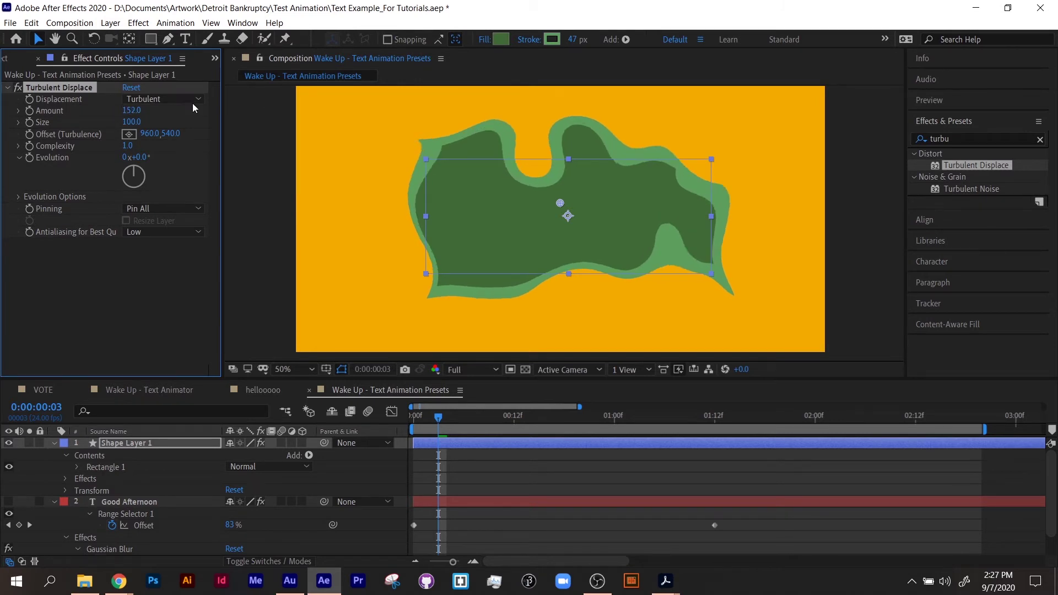
{"action": "mouse_move", "coordinate": [132, 123]}
{"action": "left_mouse_down"}
{"action": "mouse_move", "coordinate": [267, 110]}
{"action": "mouse_move", "coordinate": [144, 115]}
{"action": "mouse_move", "coordinate": [124, 164]}
{"action": "mouse_move", "coordinate": [242, 148]}
{"action": "mouse_move", "coordinate": [386, 209]}
{"action": "mouse_move", "coordinate": [540, 253]}
{"action": "left_mouse_up"}
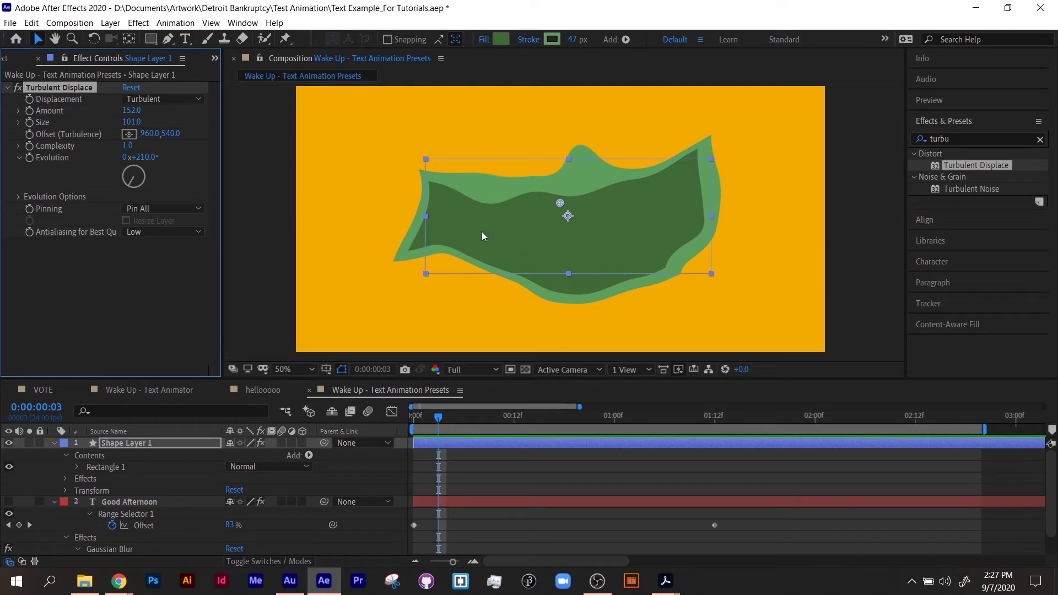
Lower the composition preview resolution to Third and try out Turbulent Displace Evolution angles, ending at 81.0°.
{"action": "left_click", "coordinate": [468, 369]}
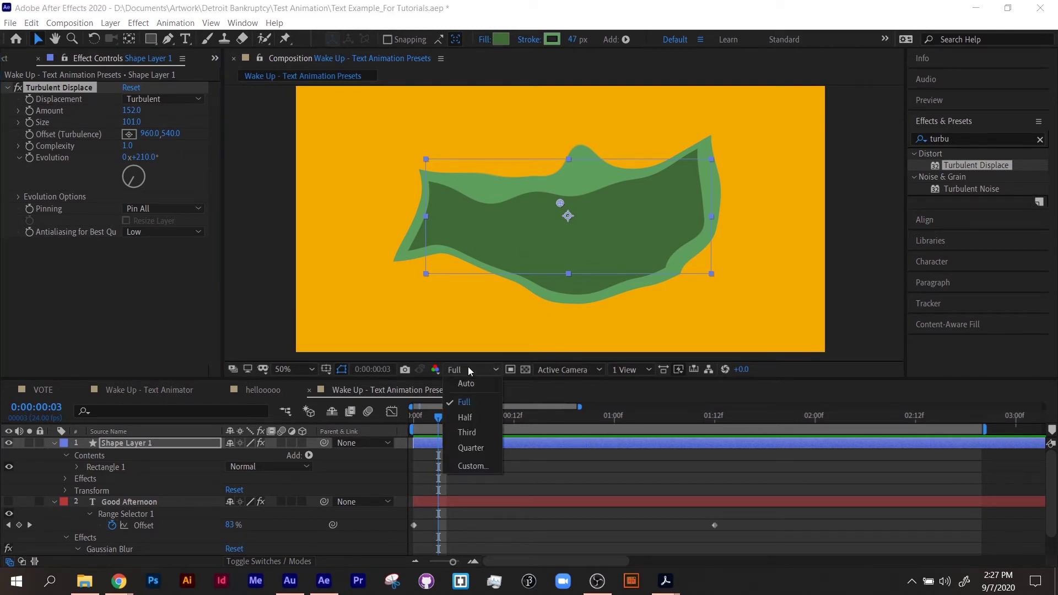
{"action": "left_click", "coordinate": [477, 434]}
{"action": "left_click_drag", "start_coordinate": [138, 161], "coordinate": [61, 165]}
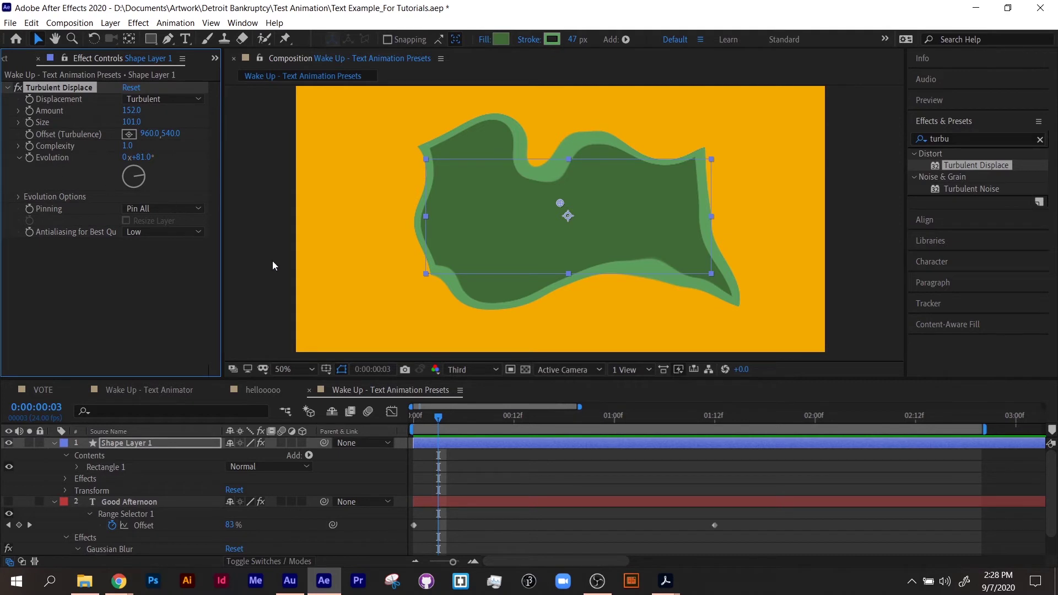
Set the Turbulent Displace Evolution to 0x+0.0° and keyframe it at 0:00:00:00 on the shape layer.
{"action": "left_click_drag", "start_coordinate": [446, 420], "coordinate": [372, 415]}
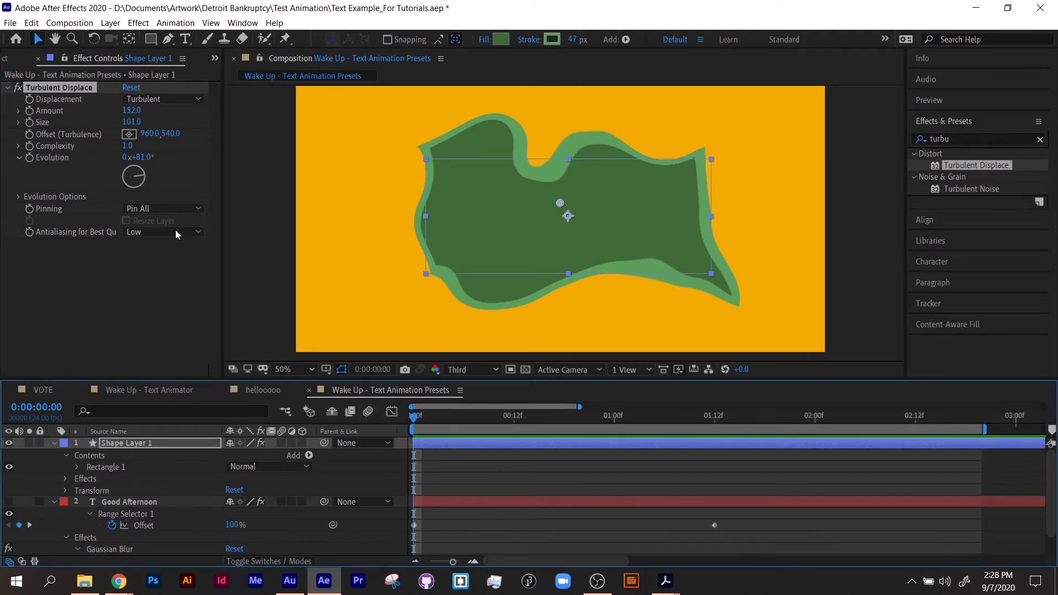
{"action": "left_click", "coordinate": [137, 157]}
{"action": "type", "text": "0"}
{"action": "key", "text": "Return"}
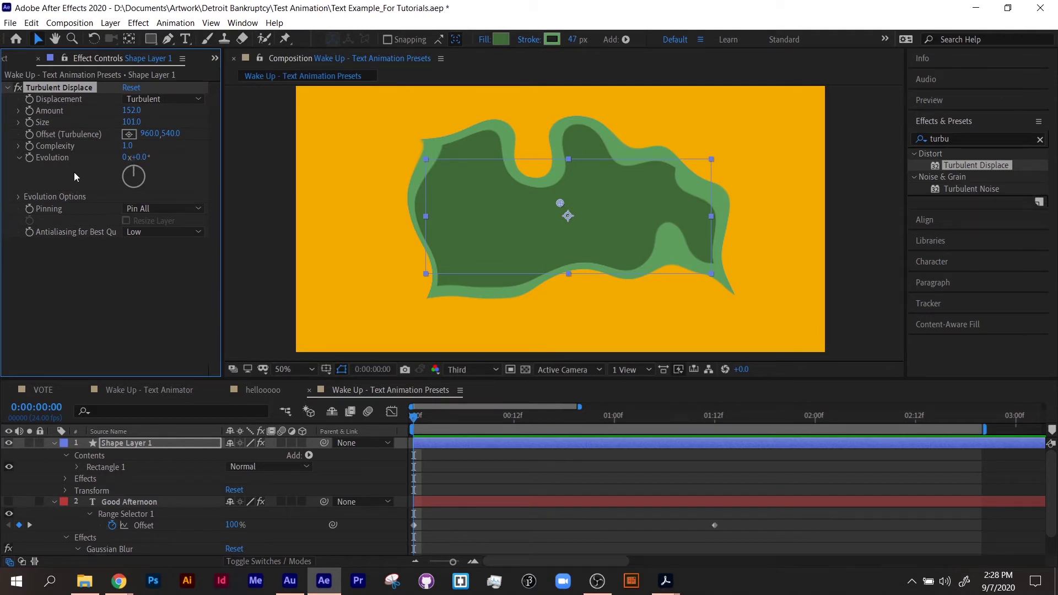
{"action": "left_click", "coordinate": [30, 158]}
Add an Evolution keyframe of 1x+0.0° at 0:00:00:02 and play back the shape animation from the beginning.
{"action": "left_click", "coordinate": [429, 418]}
{"action": "left_click", "coordinate": [124, 157]}
{"action": "type", "text": "1"}
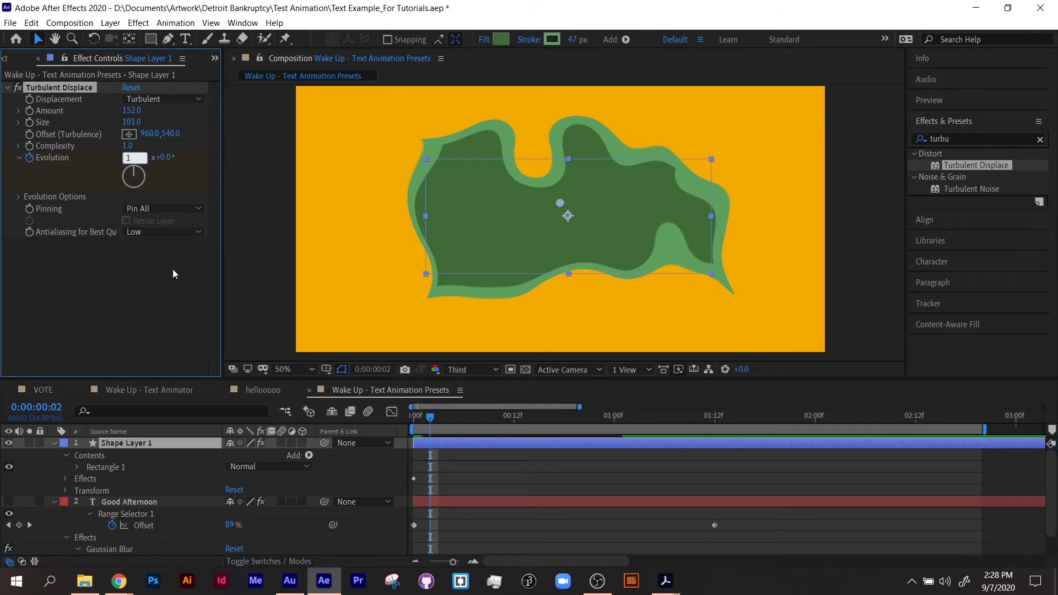
{"action": "left_click", "coordinate": [173, 274]}
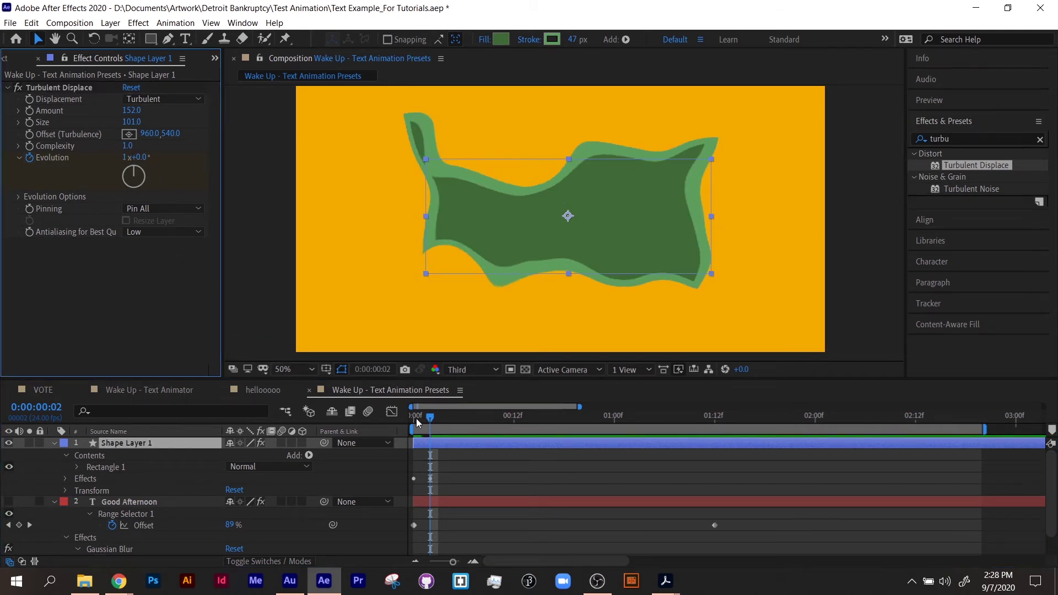
{"action": "left_click_drag", "start_coordinate": [431, 425], "coordinate": [373, 420]}
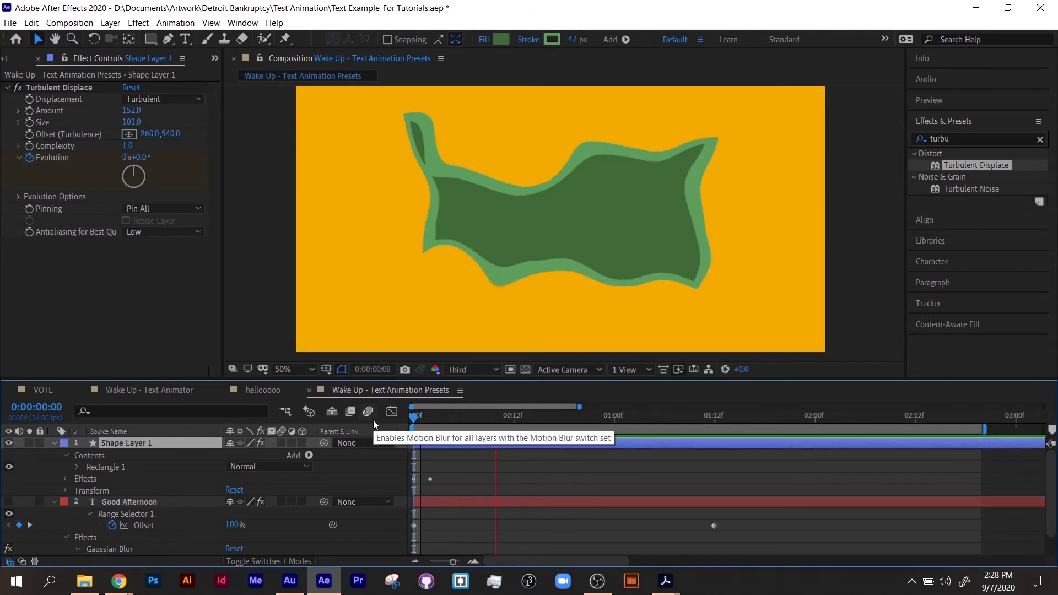
{"action": "key", "text": "space"}
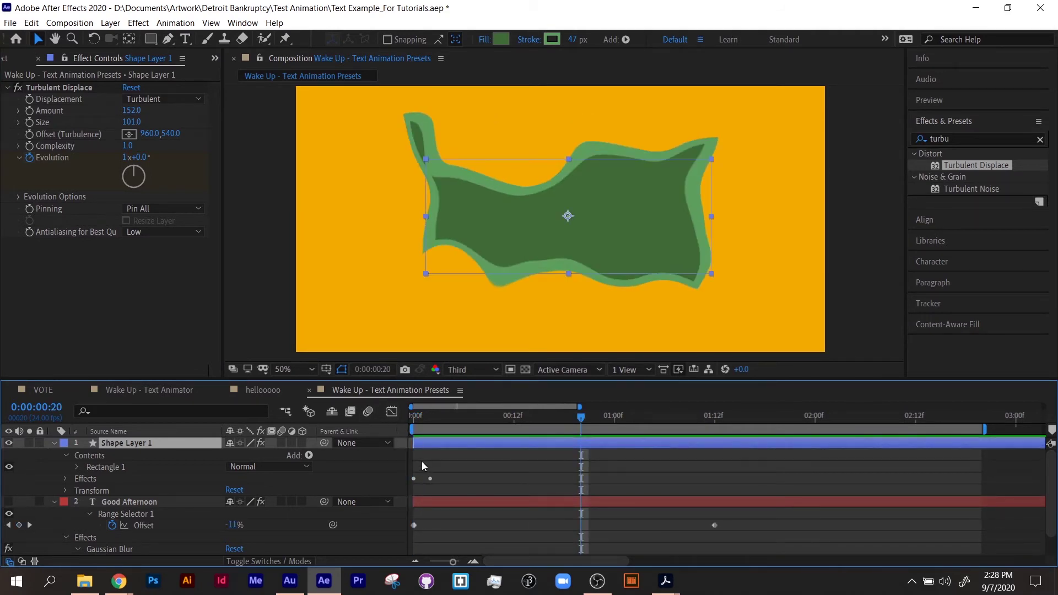
Reveal the shape layer's keyframed properties and move the second Evolution keyframe to 0:00:01:00.
{"action": "key", "text": "u"}
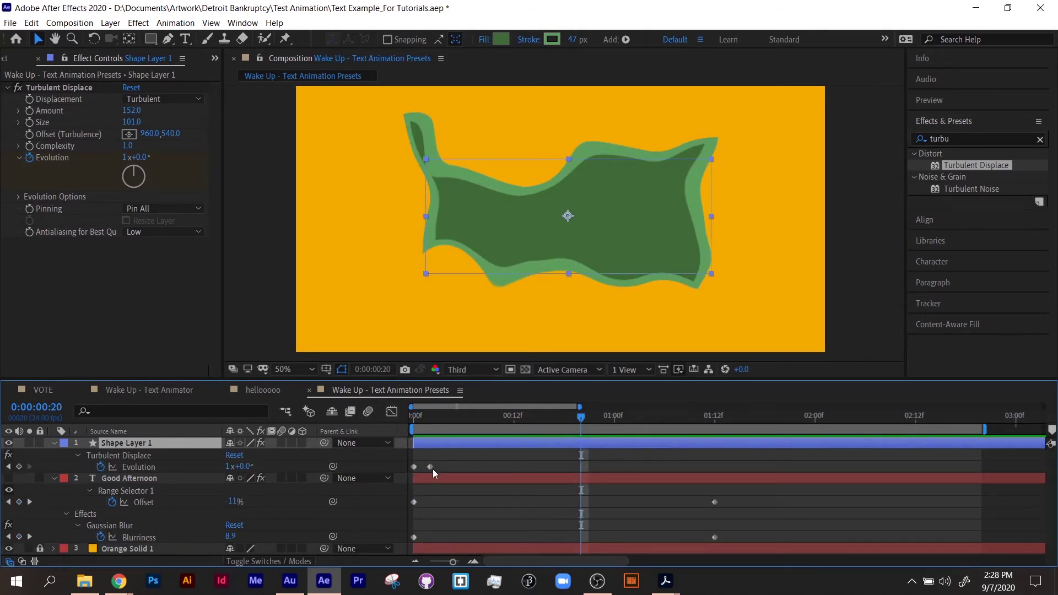
{"action": "left_click_drag", "start_coordinate": [431, 468], "coordinate": [616, 467]}
{"action": "key", "text": "space"}
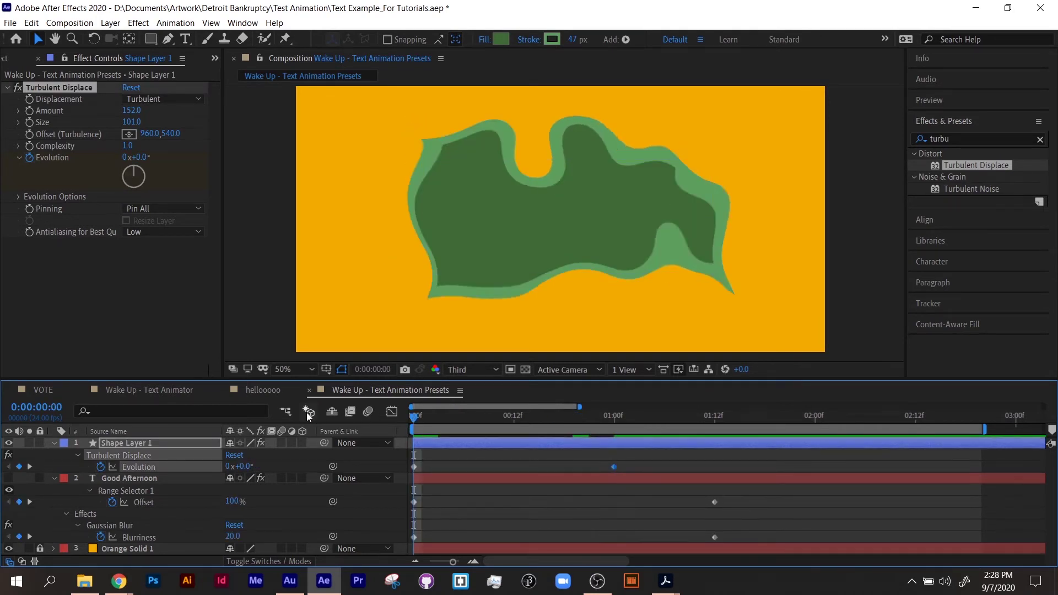
Move the second Evolution keyframe to 0:00:02:00 and play back the slower distortion from the beginning.
{"action": "left_click_drag", "start_coordinate": [613, 466], "coordinate": [820, 452]}
{"action": "left_click_drag", "start_coordinate": [660, 418], "coordinate": [230, 403]}
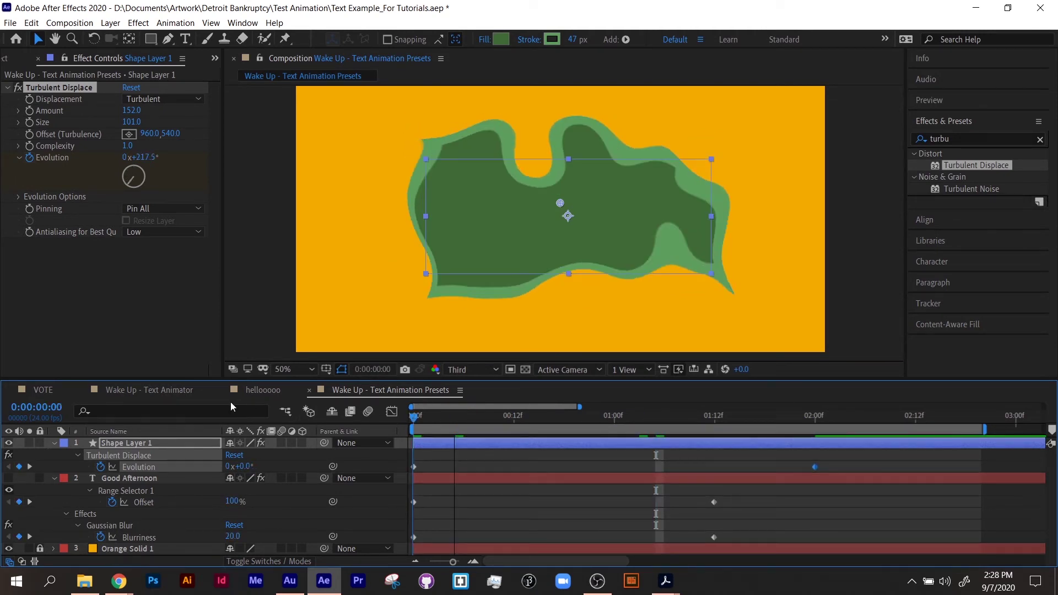
{"action": "key", "text": "space"}
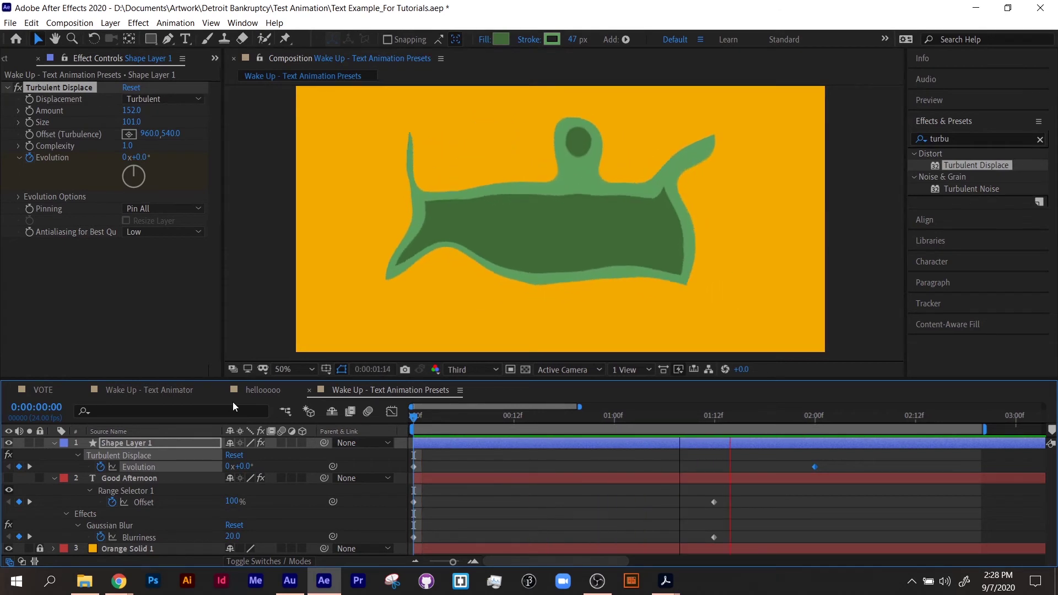
{"action": "key", "text": "space"}
Extend the work area to the end of the 12-second timeline and play back from the beginning.
{"action": "scroll", "coordinate": [654, 488], "scroll_direction": "down", "scroll_amount": 8}
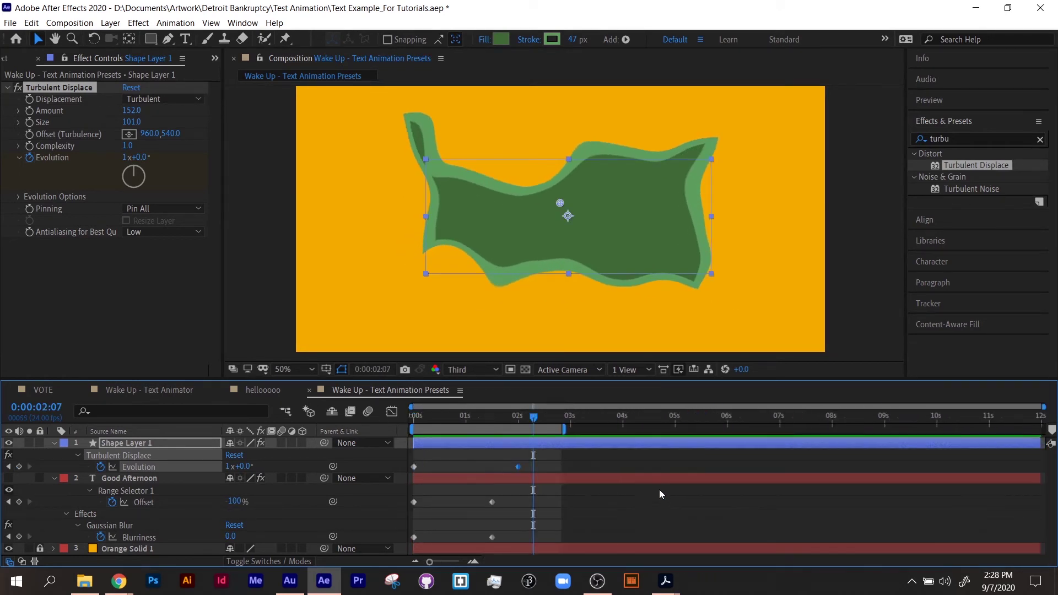
{"action": "left_click_drag", "start_coordinate": [563, 429], "coordinate": [1041, 429]}
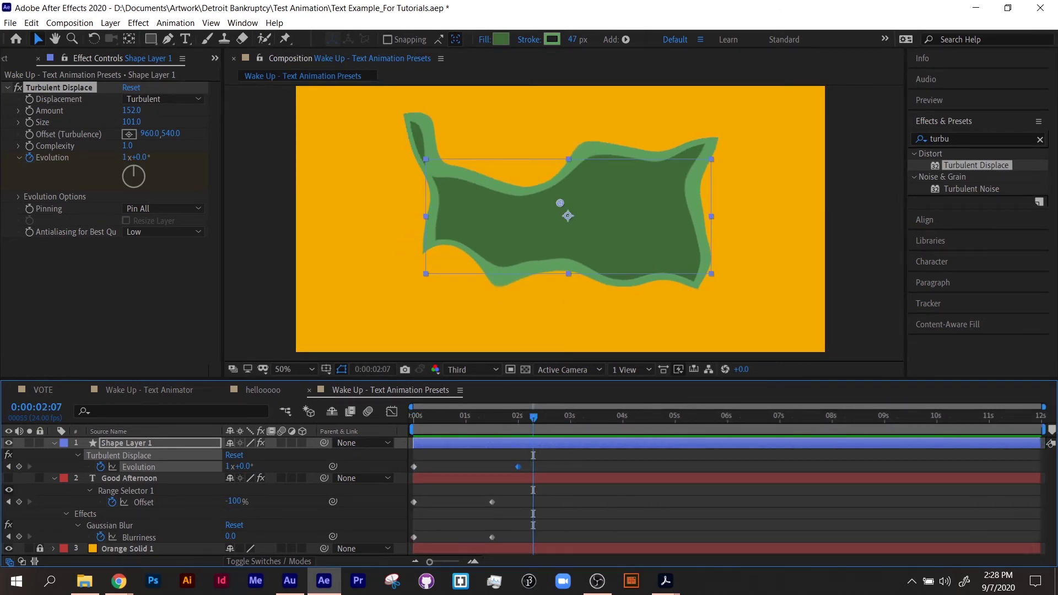
{"action": "key", "text": "Home"}
{"action": "key", "text": "space"}
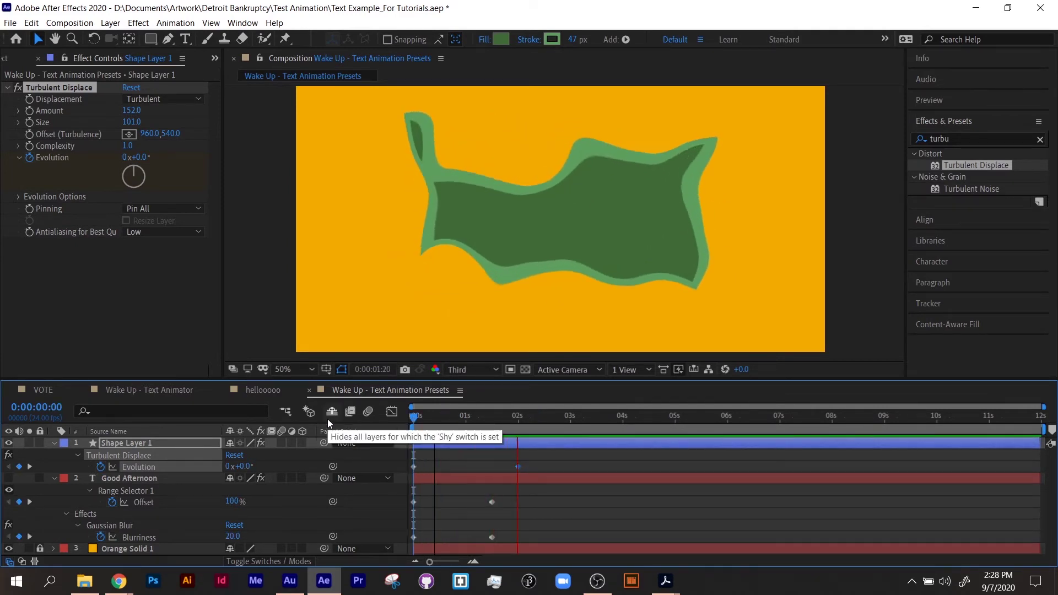
Add the expression loopOut("offset") to the shape layer's Turbulent Displace Evolution property.
{"action": "key", "text": "space"}
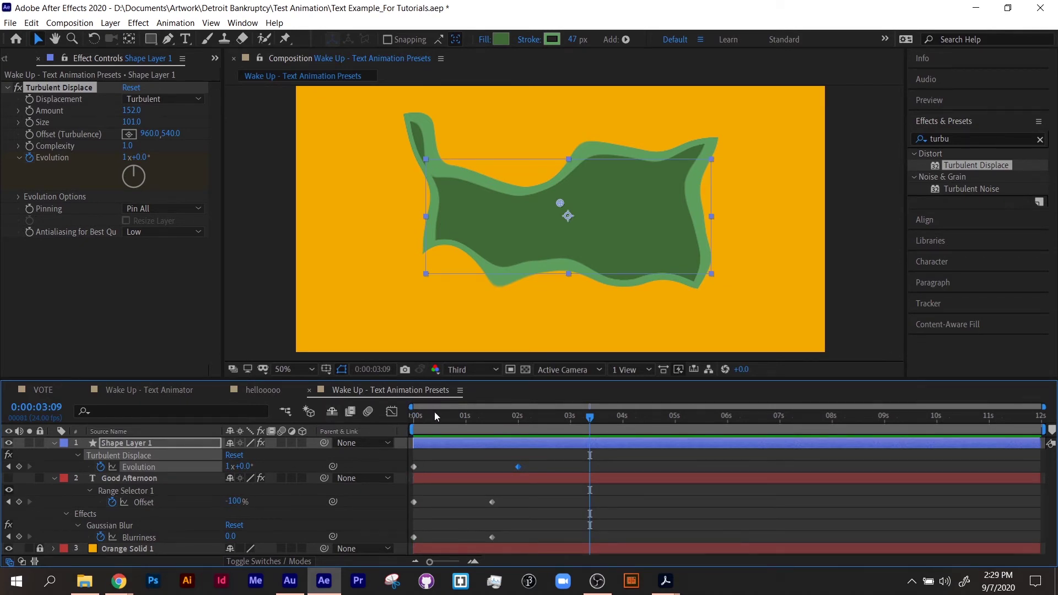
{"action": "key", "text": "Home"}
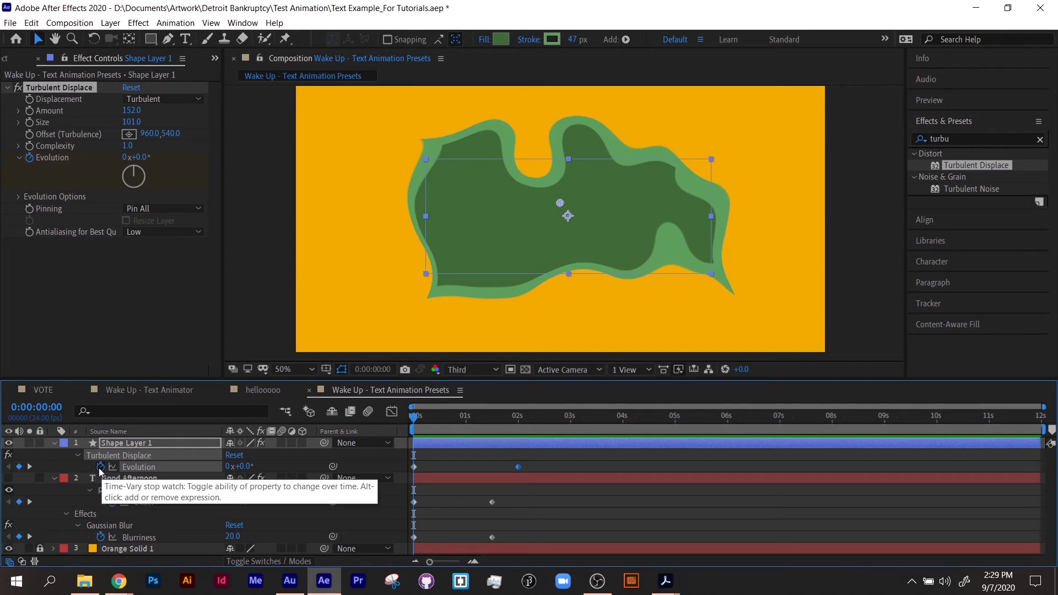
{"action": "left_click", "coordinate": [100, 467], "text": "alt"}
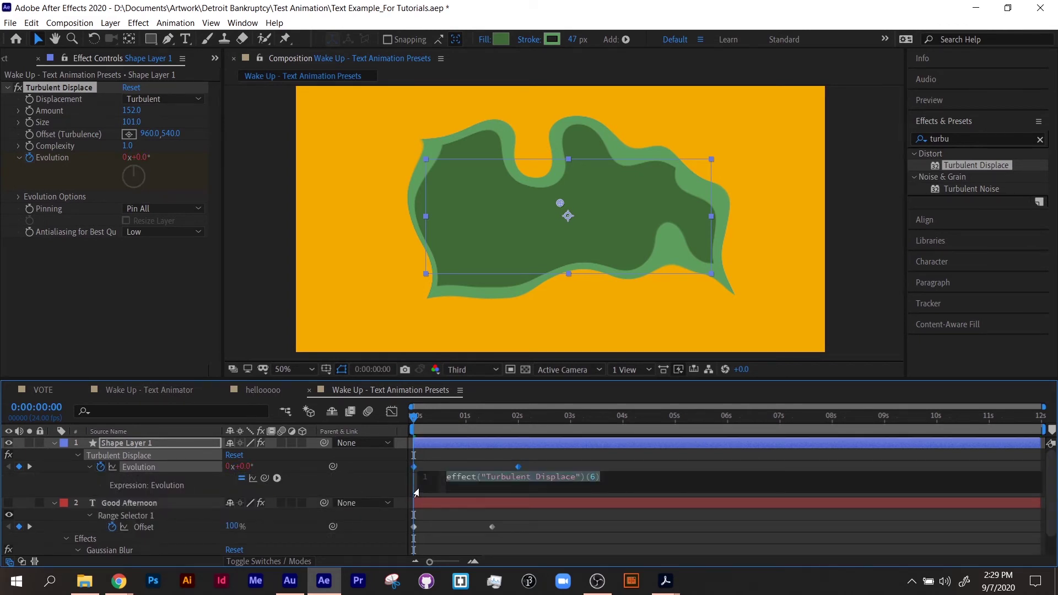
{"action": "type", "text": "loop"}
{"action": "key", "text": "Down"}
{"action": "key", "text": "Down"}
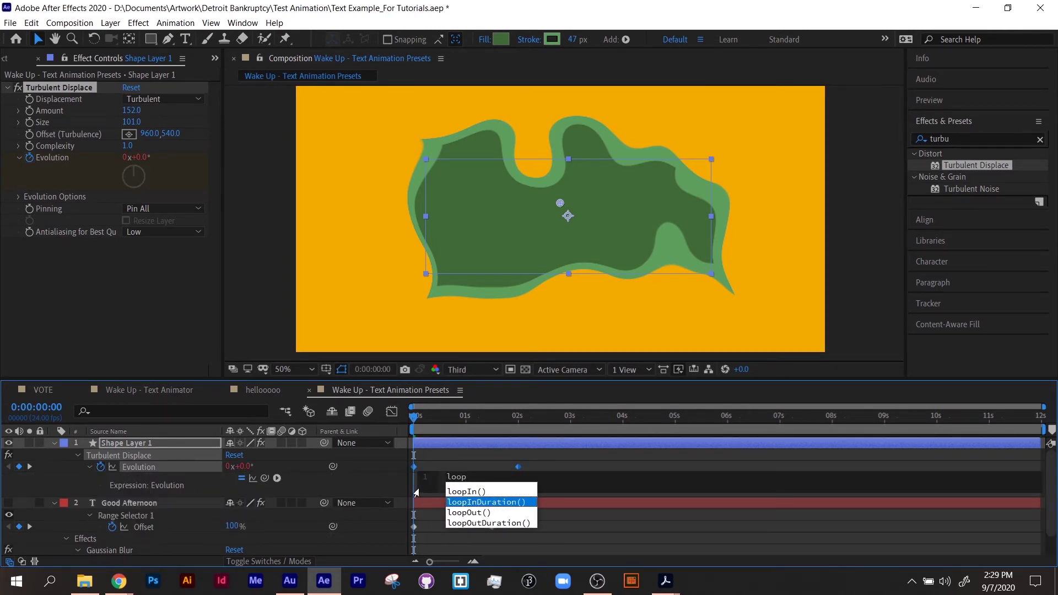
{"action": "key", "text": "Return"}
{"action": "type", "text": "\""}
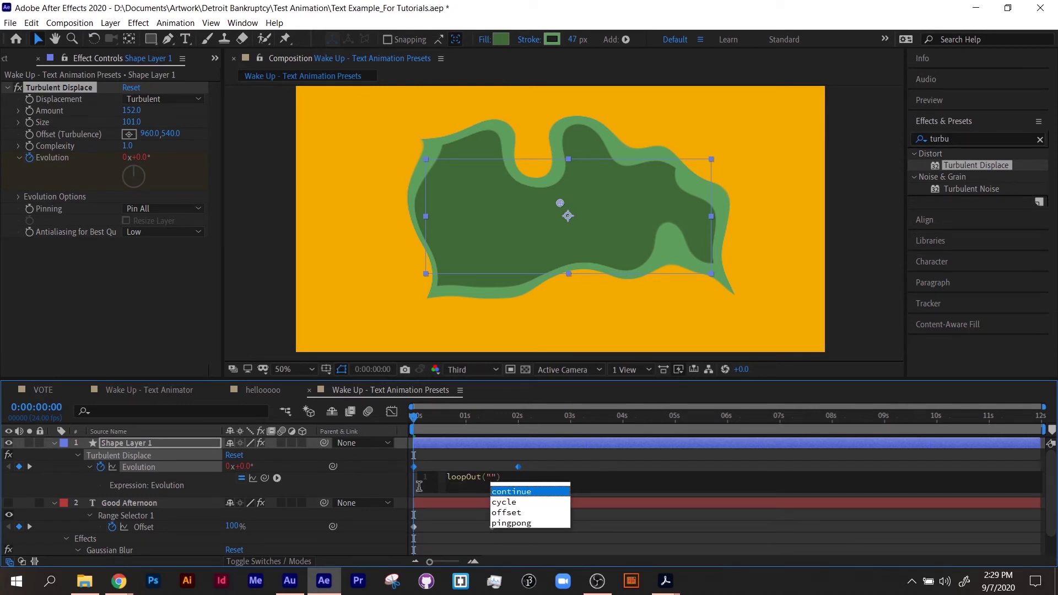
{"action": "key", "text": "Down"}
{"action": "key", "text": "Down"}
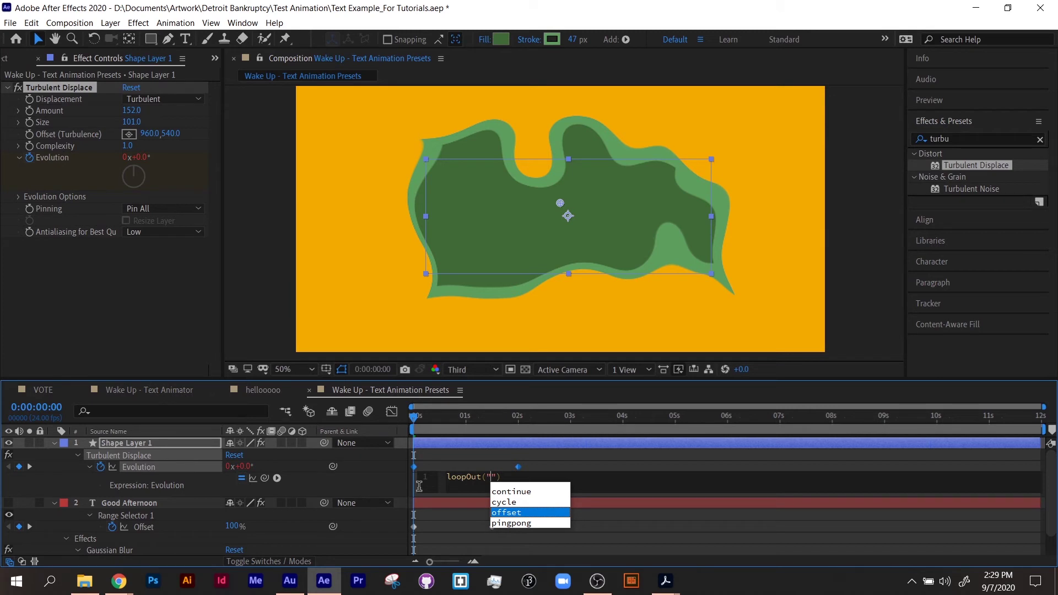
{"action": "key", "text": "Return"}
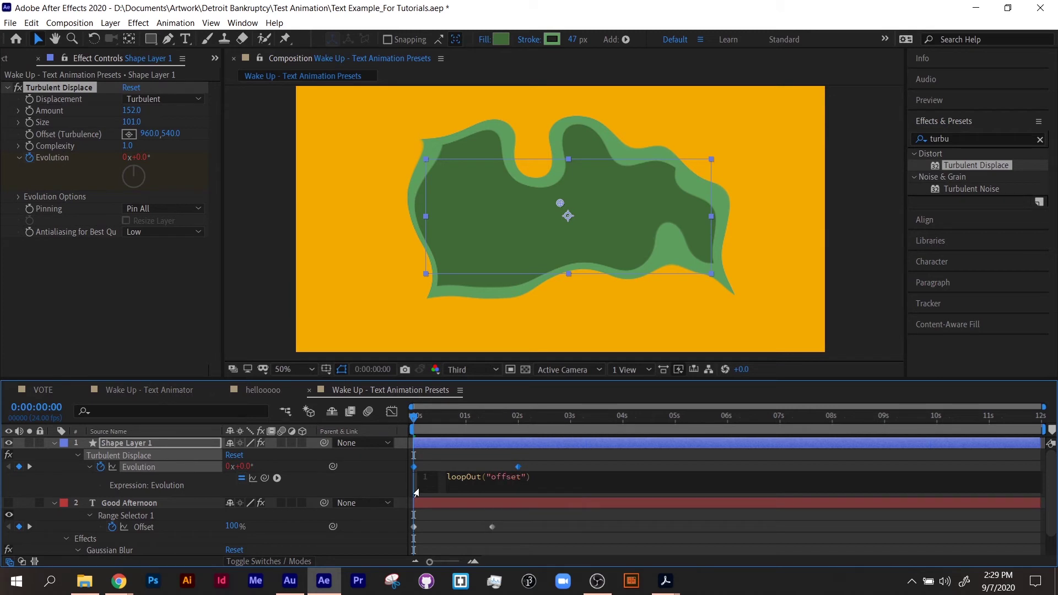
{"action": "left_click", "coordinate": [520, 428]}
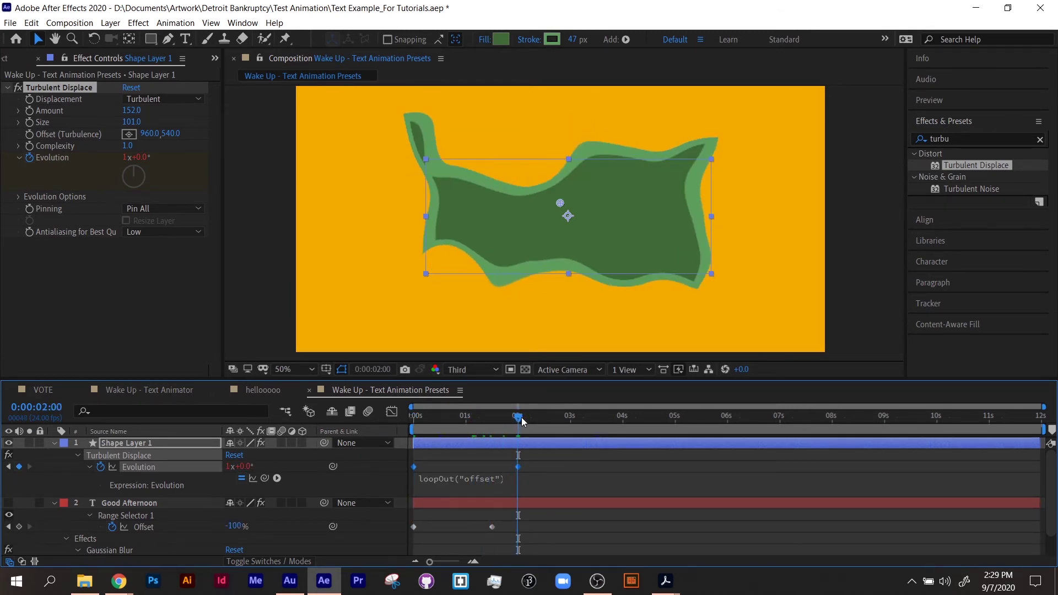
Scrub through the timeline past the second Evolution keyframe and play back the looping distortion from the beginning.
{"action": "left_click_drag", "start_coordinate": [523, 421], "coordinate": [851, 417]}
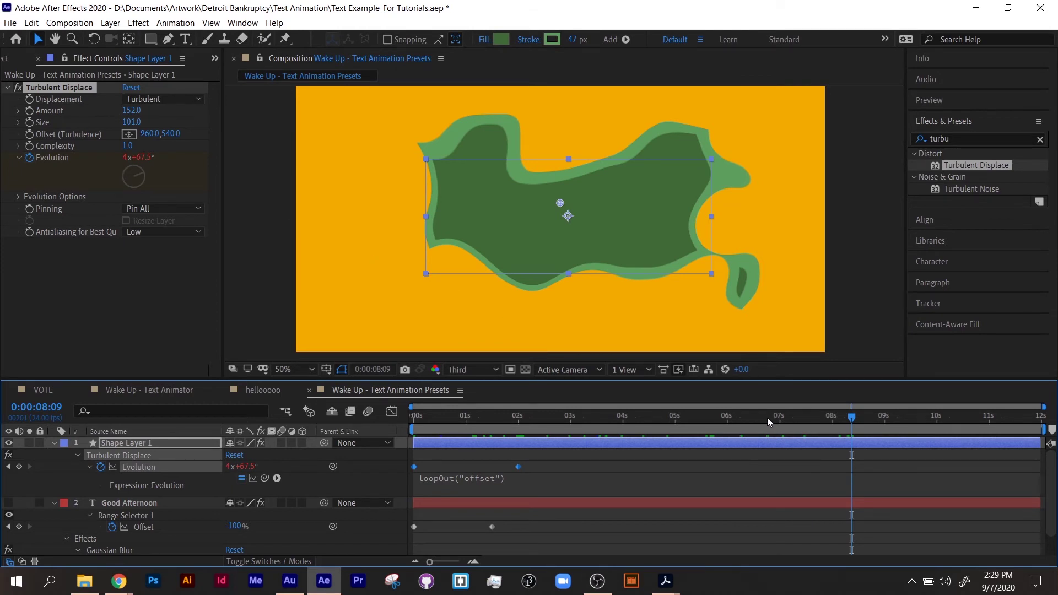
{"action": "left_click_drag", "start_coordinate": [767, 418], "coordinate": [337, 448]}
{"action": "key", "text": "space"}
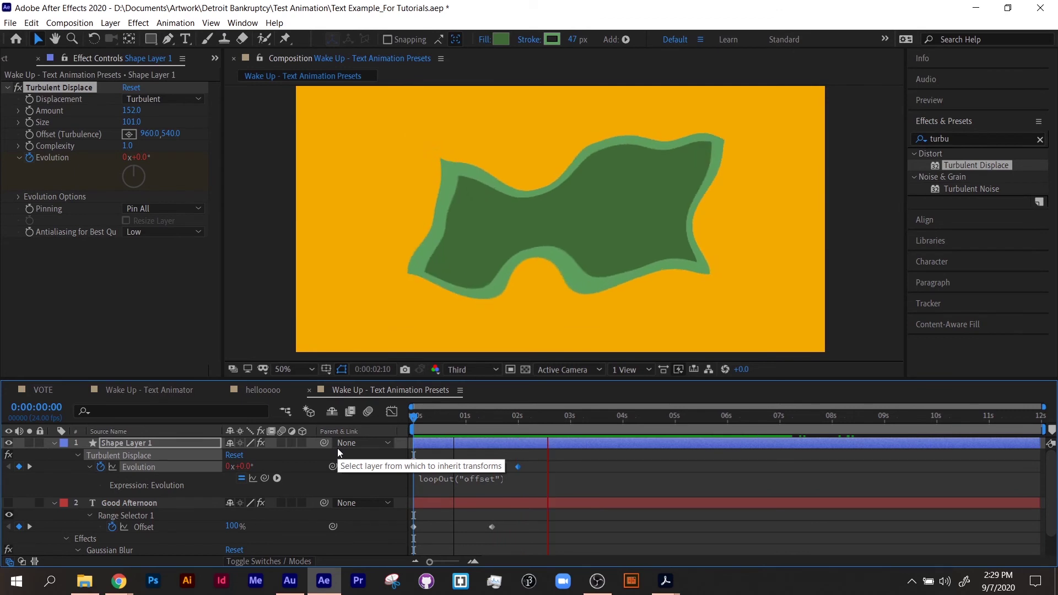
{"action": "key", "text": "space"}
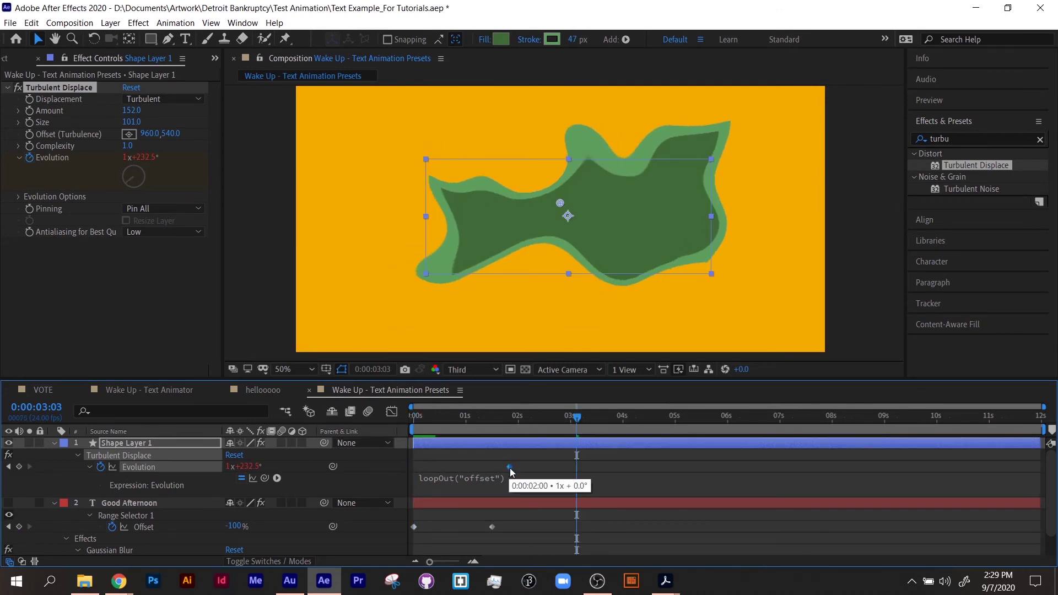
Move the second Evolution keyframe close to the first one and preview the faster looping distortion.
{"action": "left_click_drag", "start_coordinate": [510, 467], "coordinate": [427, 467]}
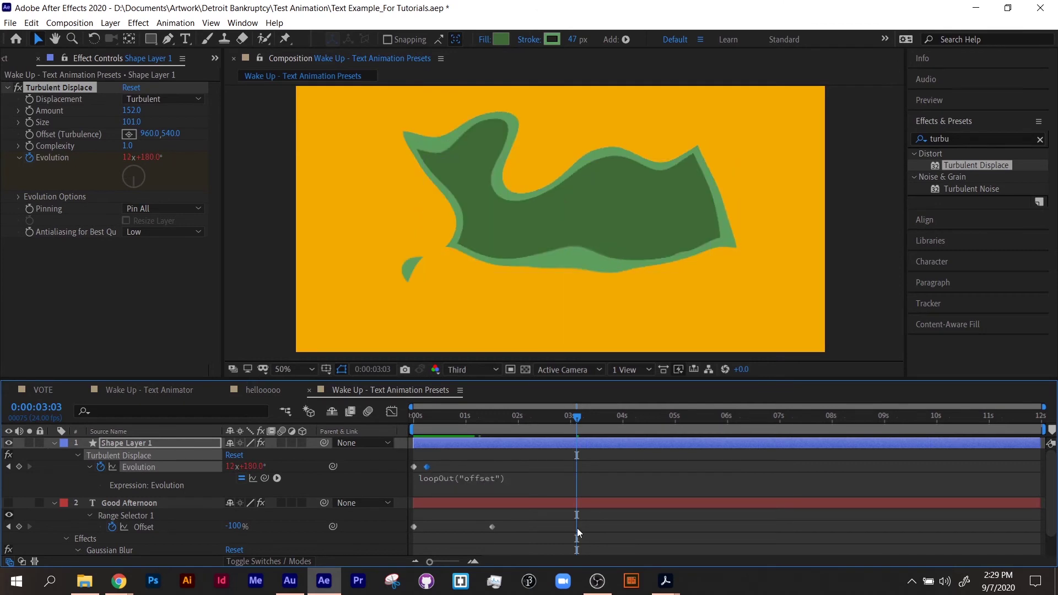
{"action": "key", "text": "space"}
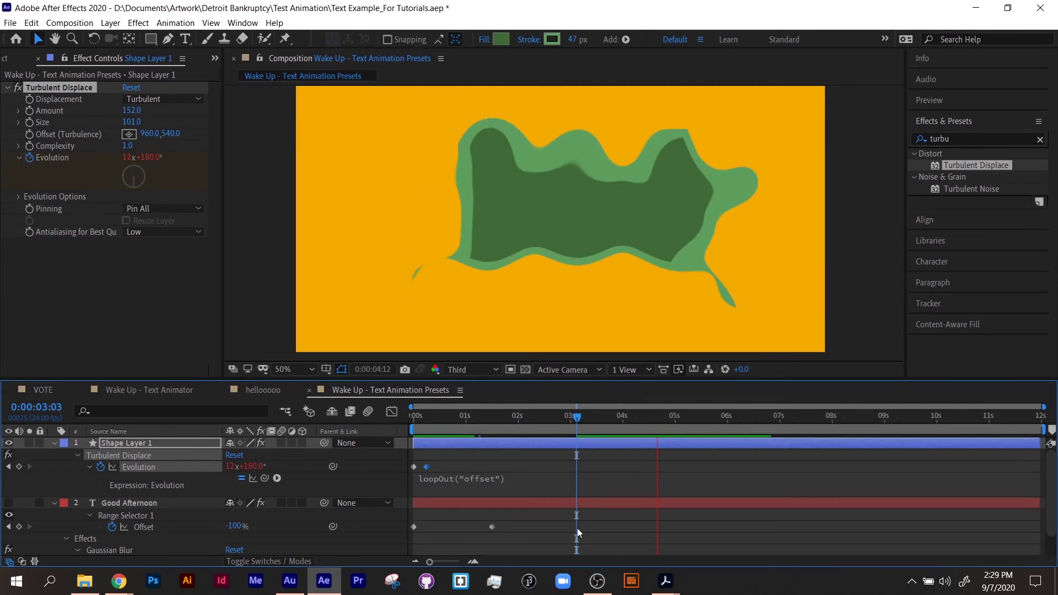
{"action": "key", "text": "space"}
Move the second Evolution keyframe to just past the 4-second mark and preview the slower looping distortion.
{"action": "left_click_drag", "start_coordinate": [427, 467], "coordinate": [637, 484]}
{"action": "key", "text": "space"}
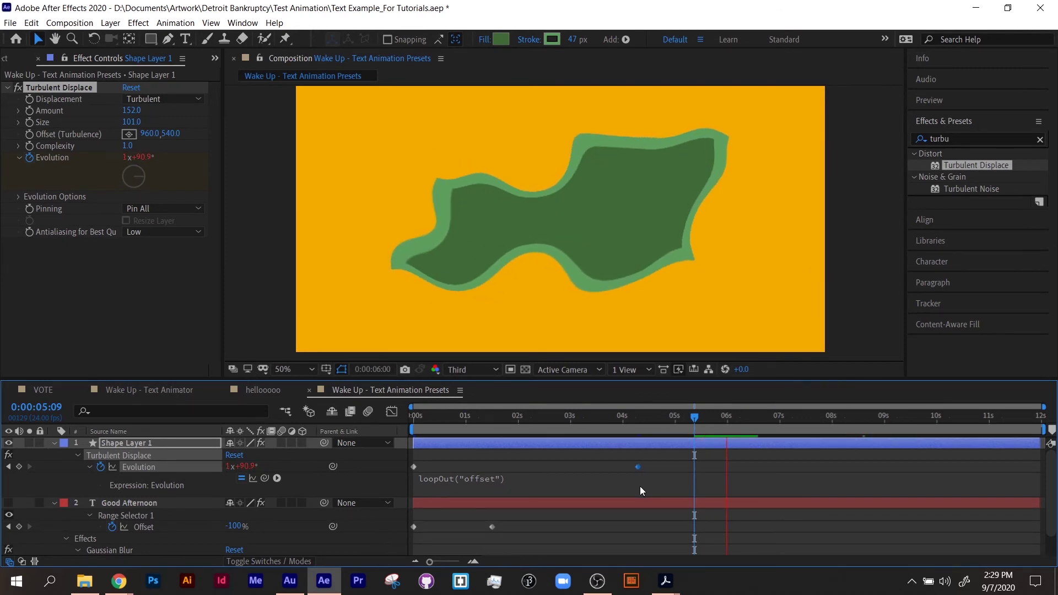
{"action": "key", "text": "space"}
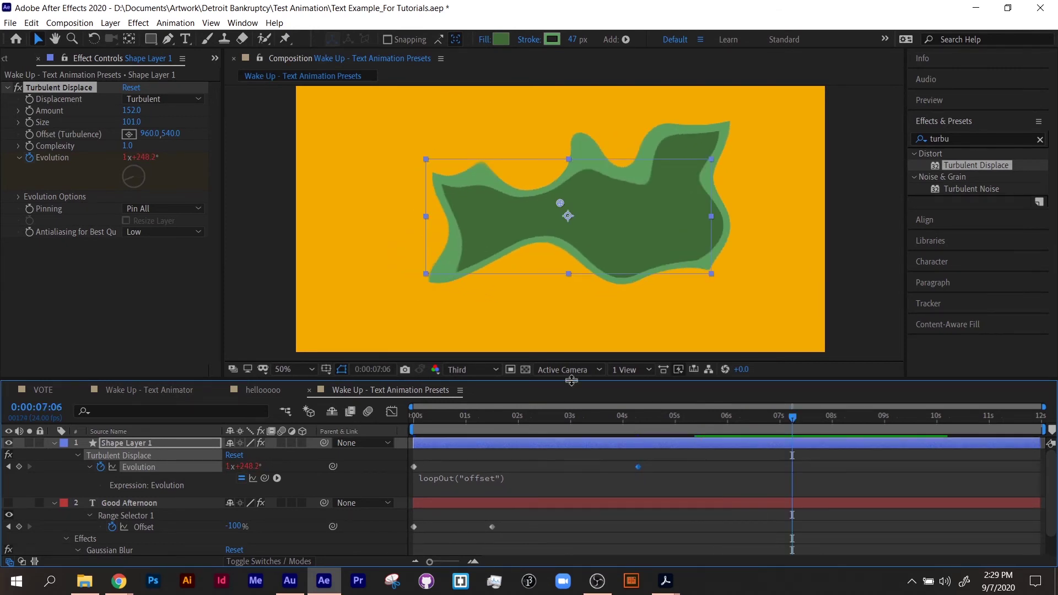
Try Horizontal Displacement as the shape's Turbulent Displace displacement type and preview the motion.
{"action": "left_click", "coordinate": [159, 100]}
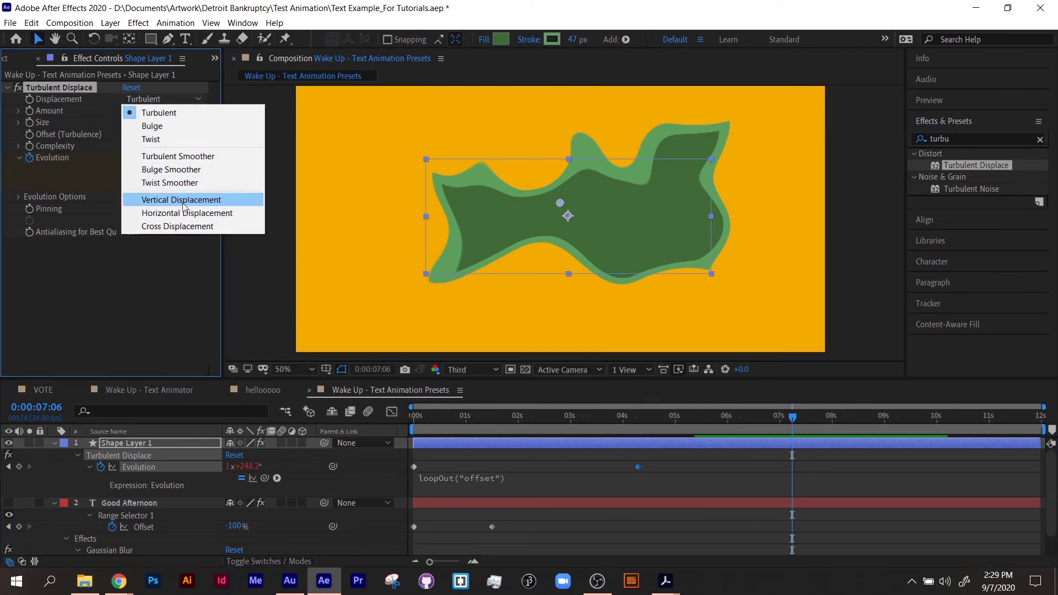
{"action": "left_click", "coordinate": [185, 213]}
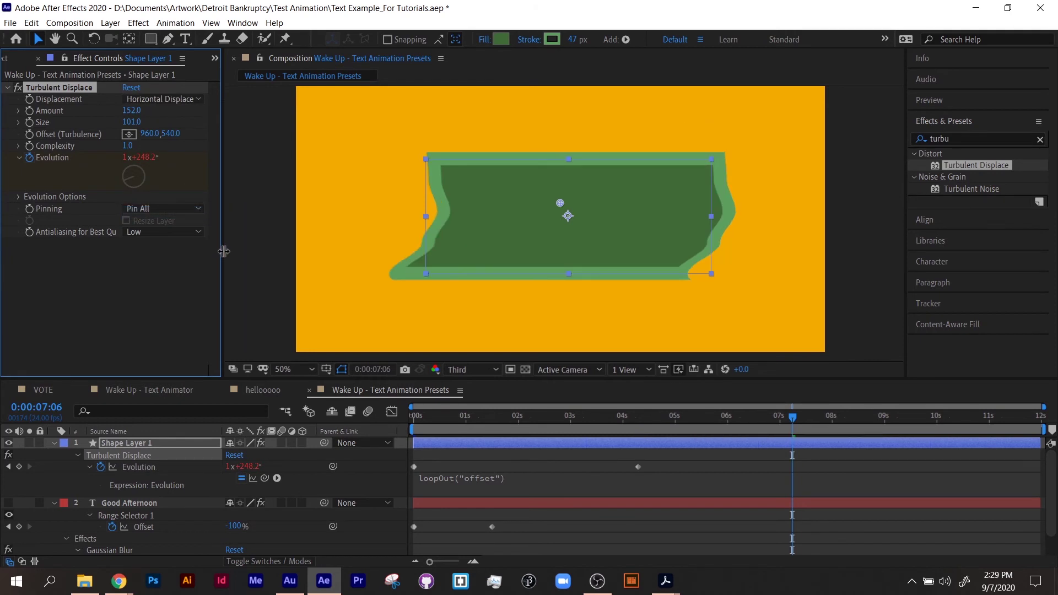
{"action": "key", "text": "space"}
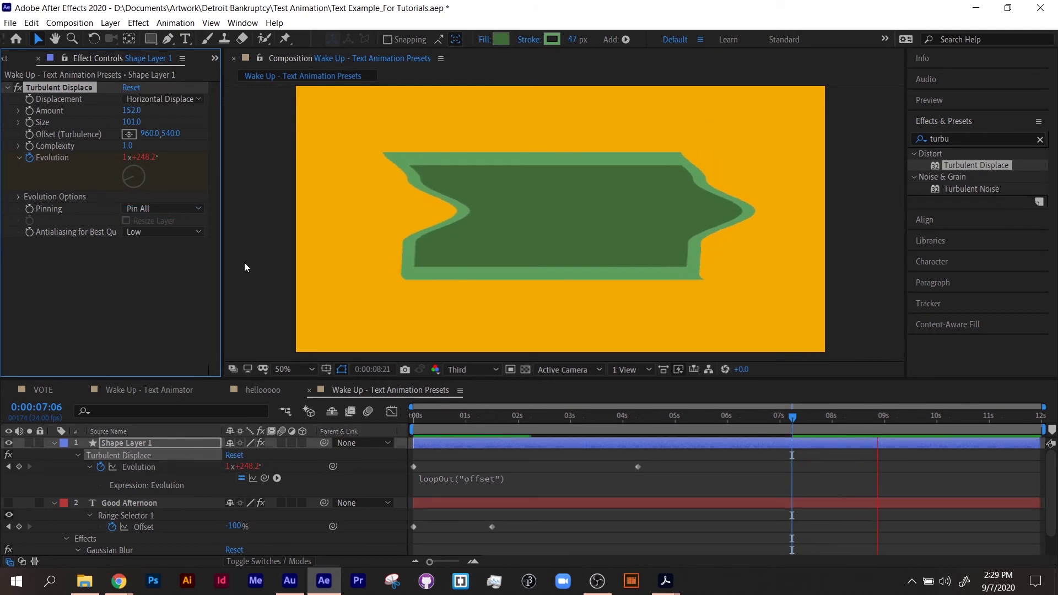
Try Vertical Displacement and Cross Displacement on the shape during playback, and stop the preview.
{"action": "left_click", "coordinate": [199, 98]}
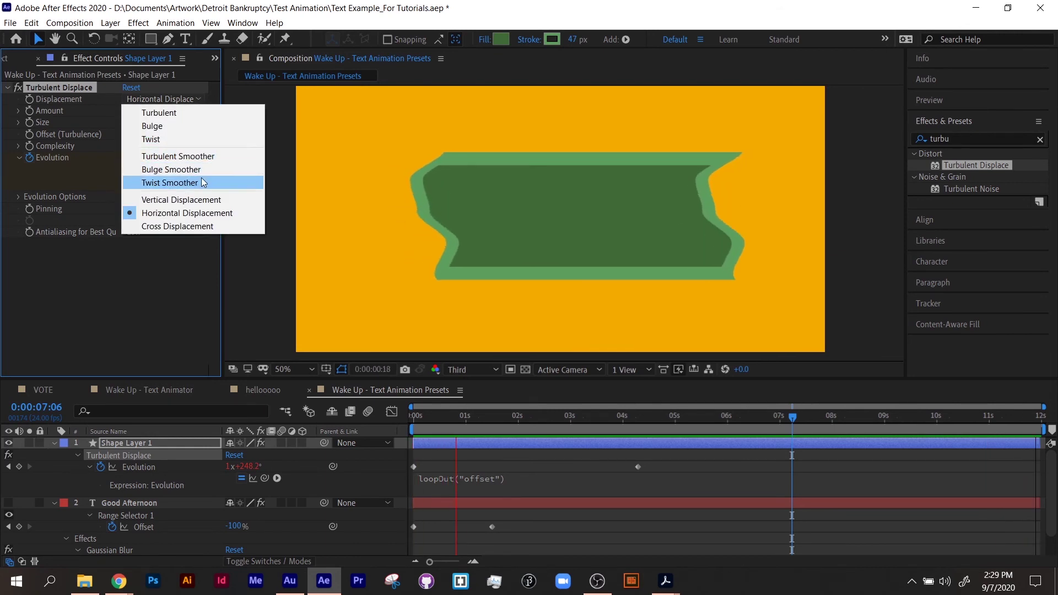
{"action": "left_click", "coordinate": [200, 199]}
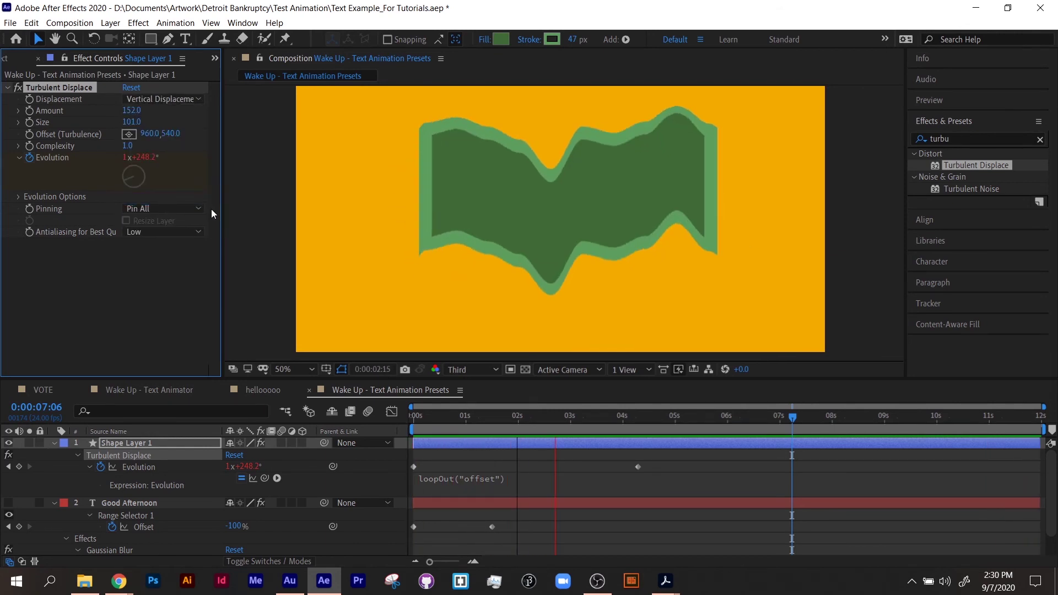
{"action": "left_click", "coordinate": [177, 102]}
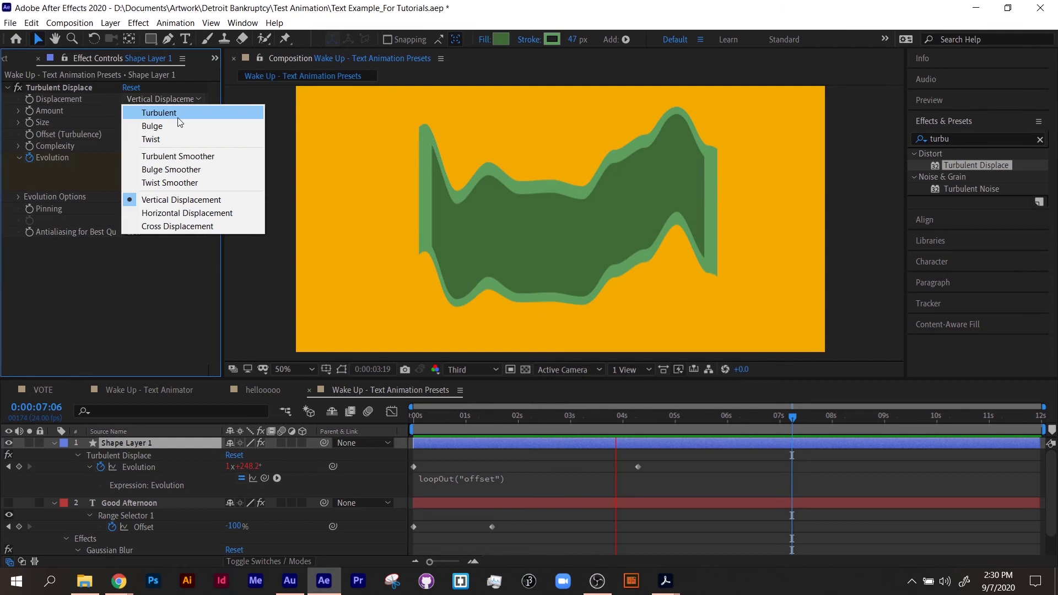
{"action": "left_click", "coordinate": [185, 228]}
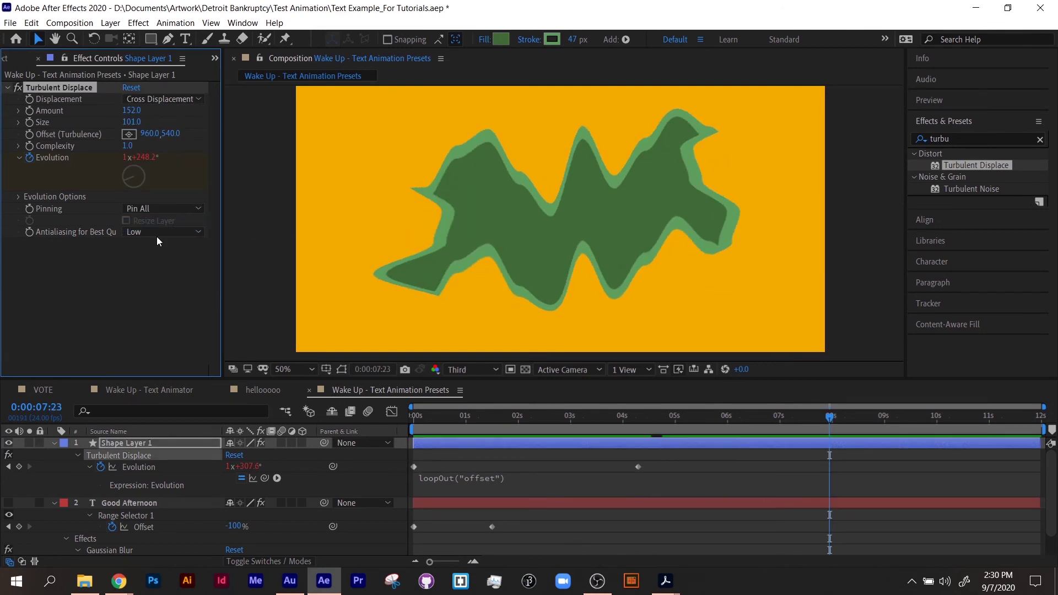
{"action": "key", "text": "space"}
{"action": "left_click", "coordinate": [141, 354]}
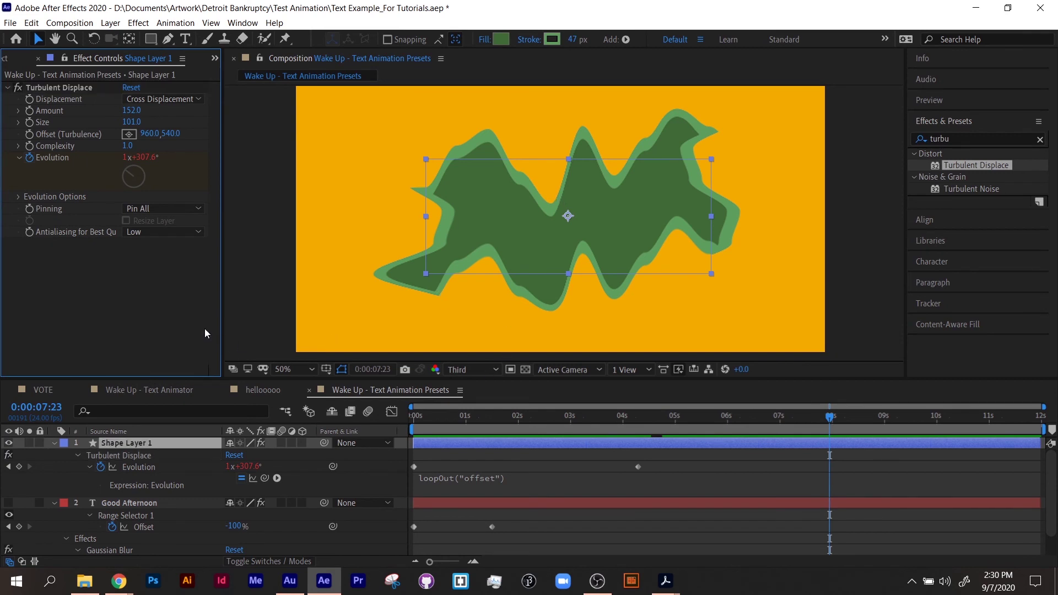
Compare Vertical Displacement once more and set the shape's displacement type to Horizontal Displacement.
{"action": "left_click", "coordinate": [165, 99]}
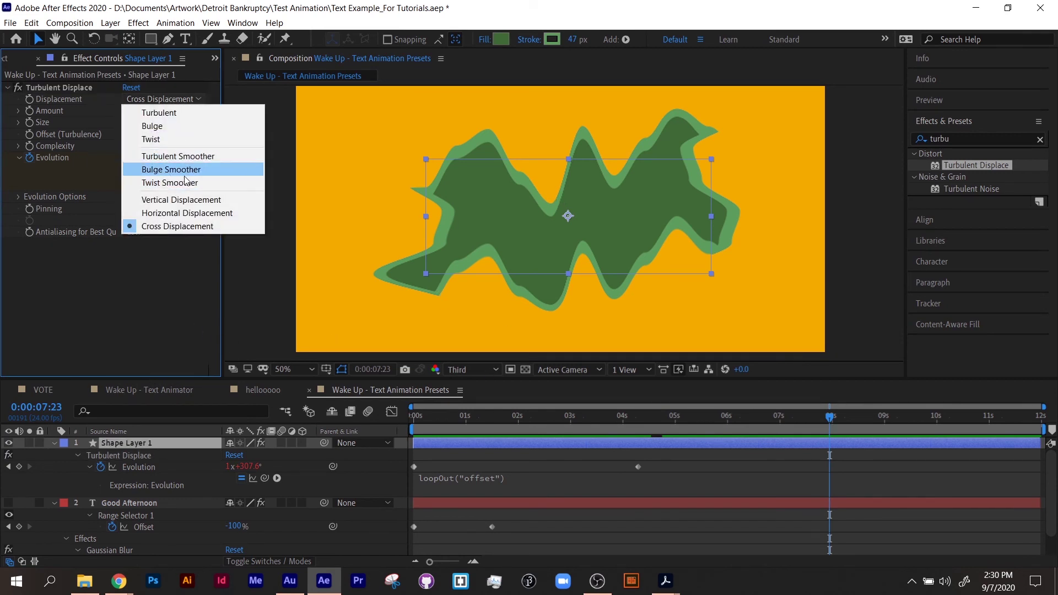
{"action": "left_click", "coordinate": [184, 200]}
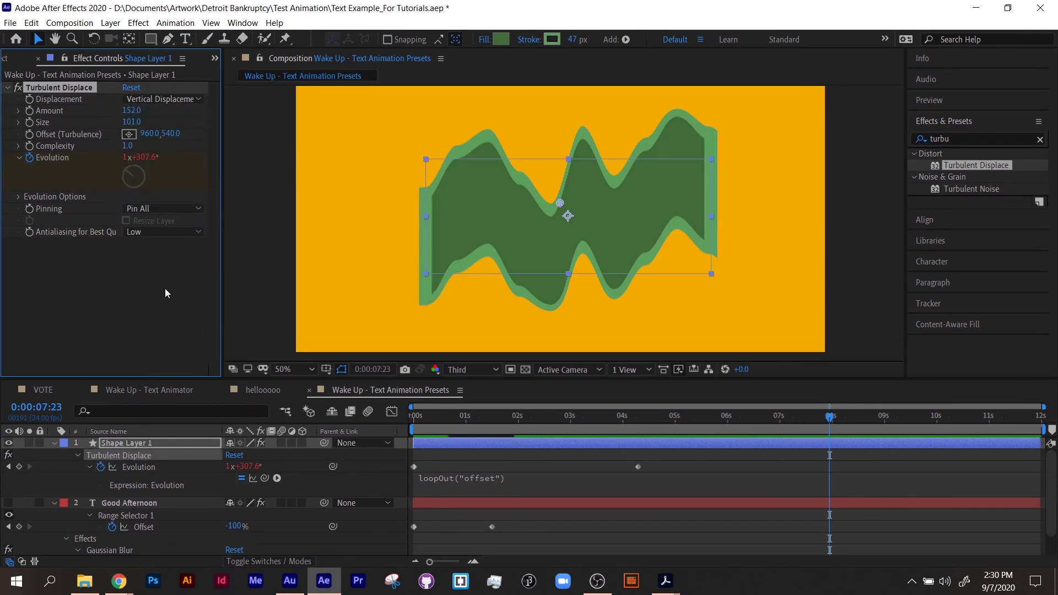
{"action": "left_click", "coordinate": [191, 101]}
{"action": "left_click", "coordinate": [199, 214]}
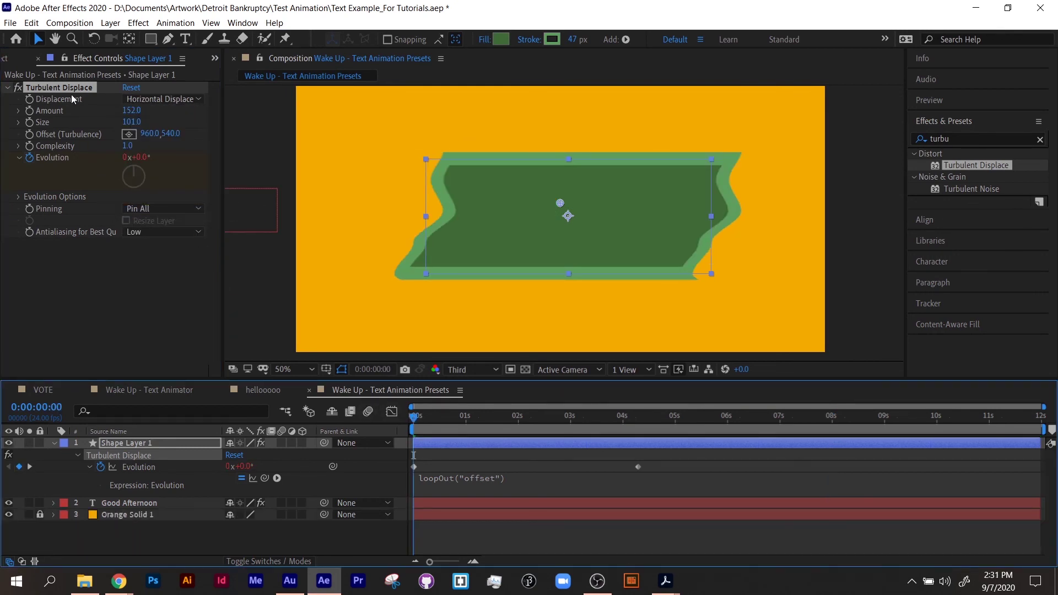
Copy the Turbulent Displace effect from Shape Layer 1 and hide that layer.
{"action": "right_click", "coordinate": [71, 88]}
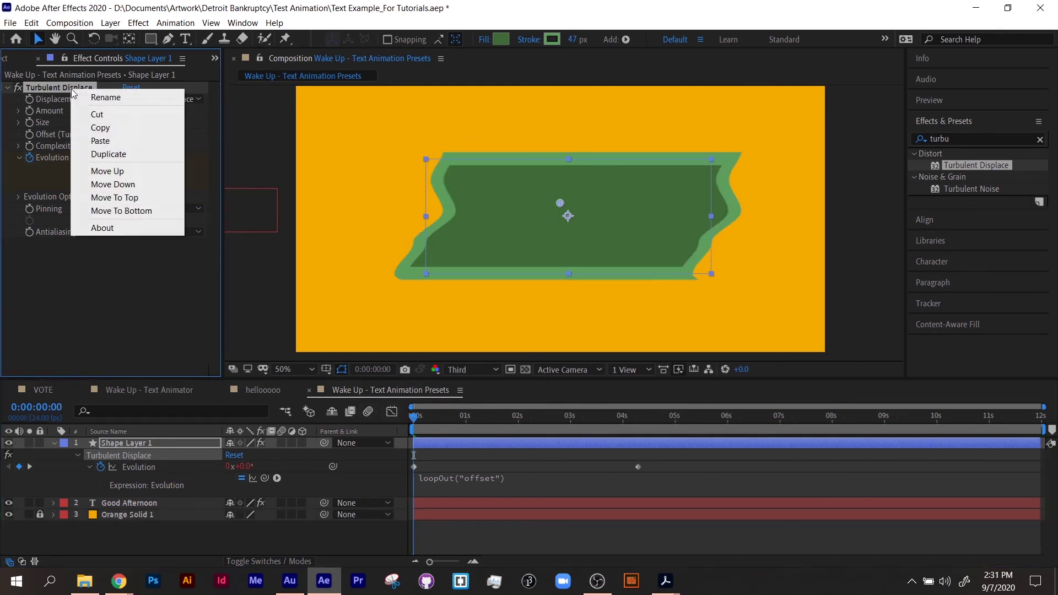
{"action": "left_click", "coordinate": [98, 128]}
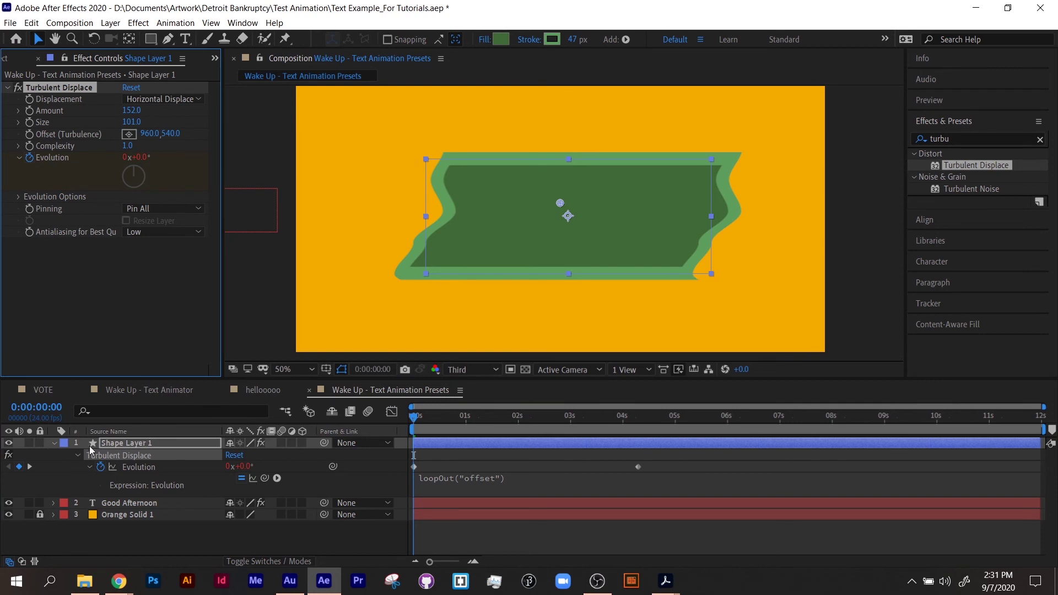
{"action": "left_click", "coordinate": [8, 442]}
Paste the copied Turbulent Displace effect onto the Good Afternoon text at 0:00:00:00 and reveal its keyframed properties.
{"action": "left_click", "coordinate": [134, 502]}
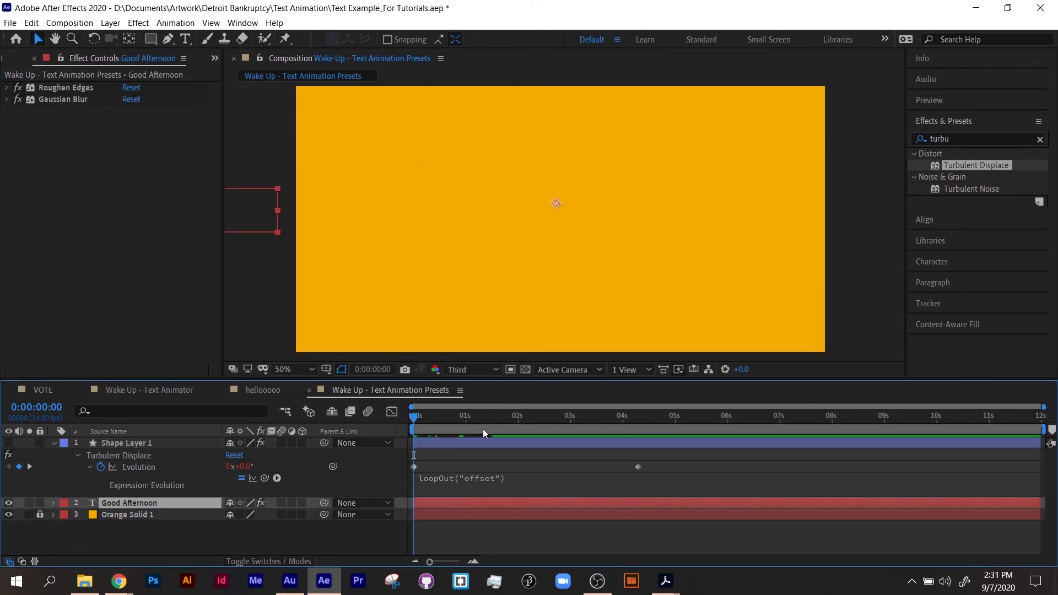
{"action": "key", "text": "ctrl+v"}
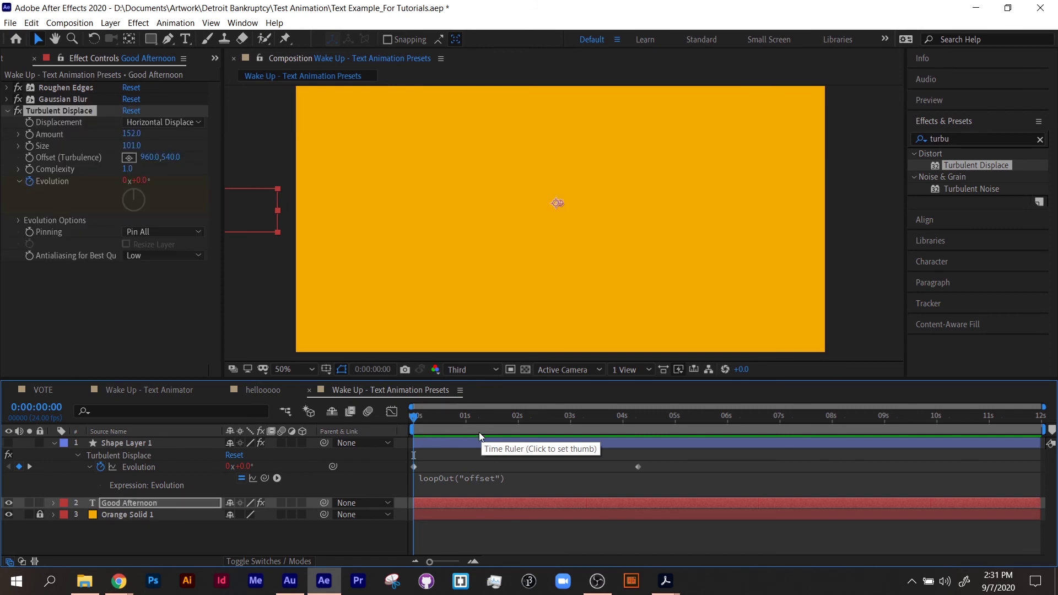
{"action": "left_click", "coordinate": [52, 503]}
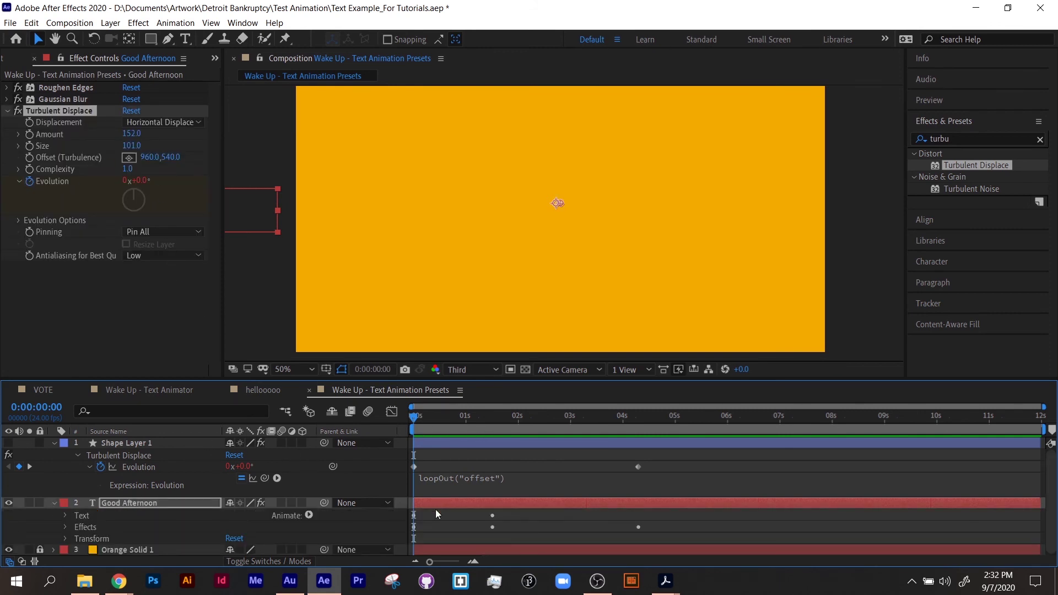
{"action": "key", "text": "u"}
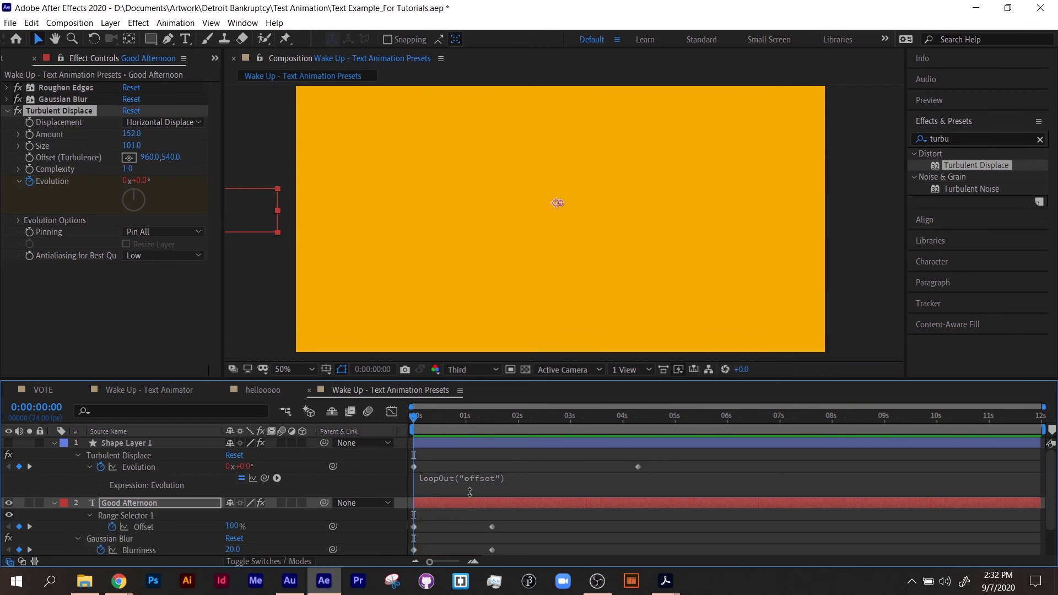
{"action": "scroll", "coordinate": [470, 492], "scroll_direction": "down", "scroll_amount": 1}
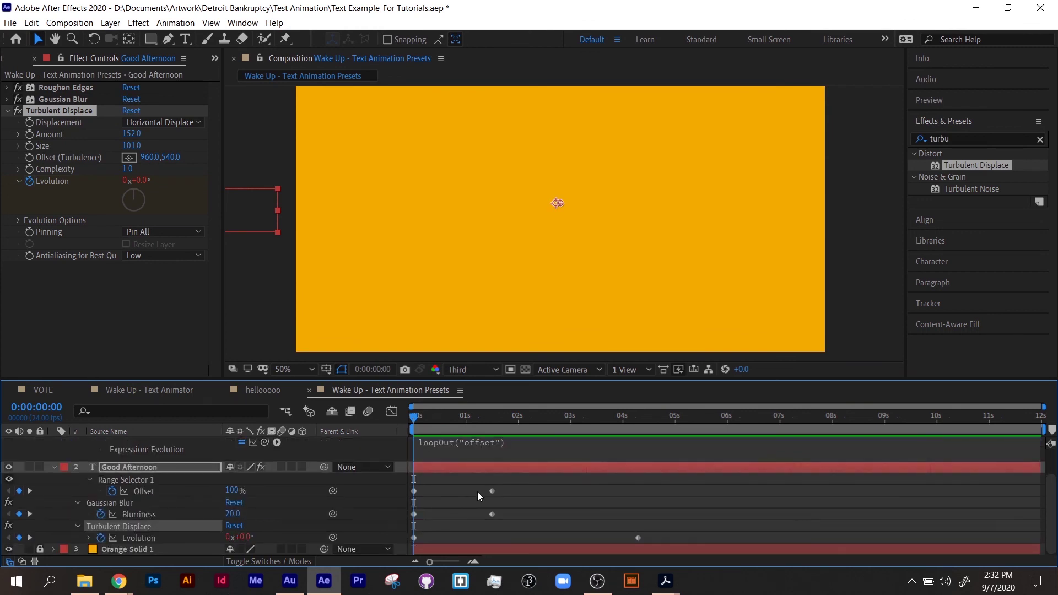
Paste the copied Turbulent Displace effect onto the Good Afternoon text at 0:00:06:00 and deselect the layer.
{"action": "left_click", "coordinate": [728, 418]}
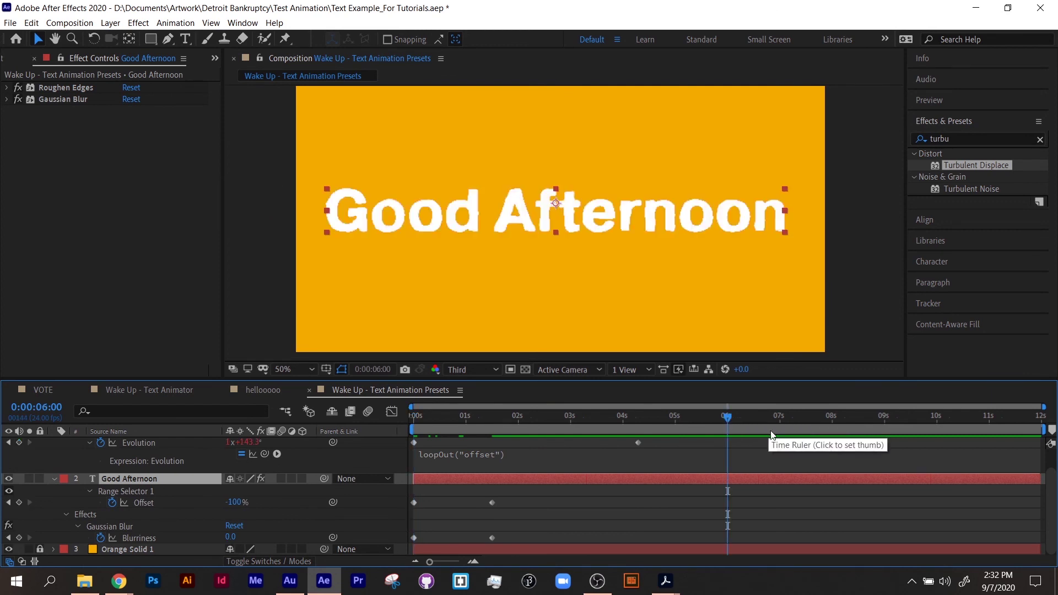
{"action": "key", "text": "ctrl+v"}
{"action": "scroll", "coordinate": [747, 505], "scroll_direction": "down", "scroll_amount": 1}
{"action": "left_click", "coordinate": [753, 540]}
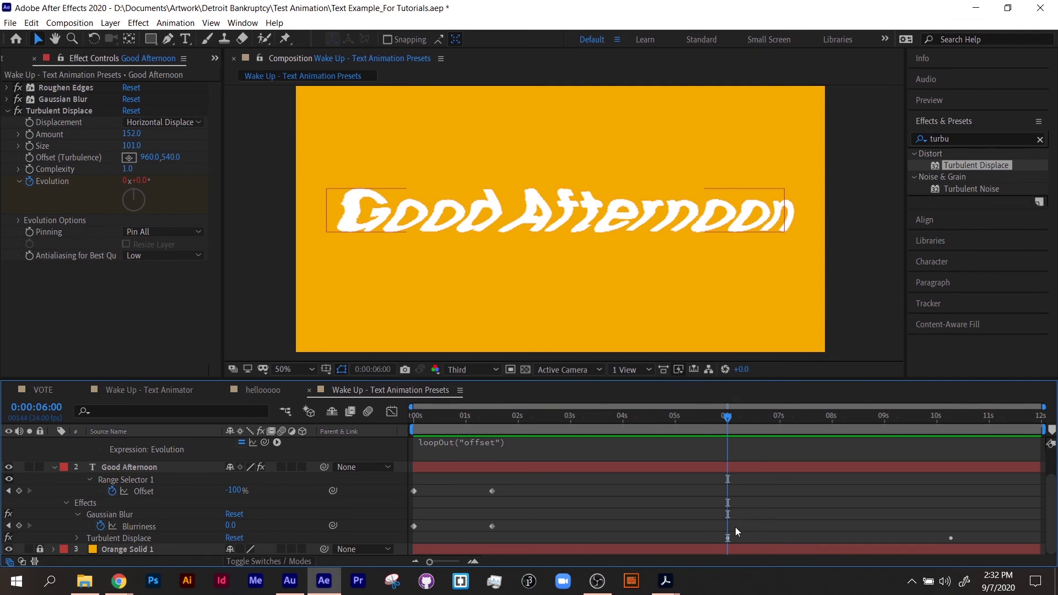
Replace the Good Afternoon text's Turbulent Displace effect with a fresh paste of the copied effect at 0:00:00:00 and preview the animation.
{"action": "key", "text": "Delete"}
{"action": "left_click_drag", "start_coordinate": [461, 416], "coordinate": [287, 410]}
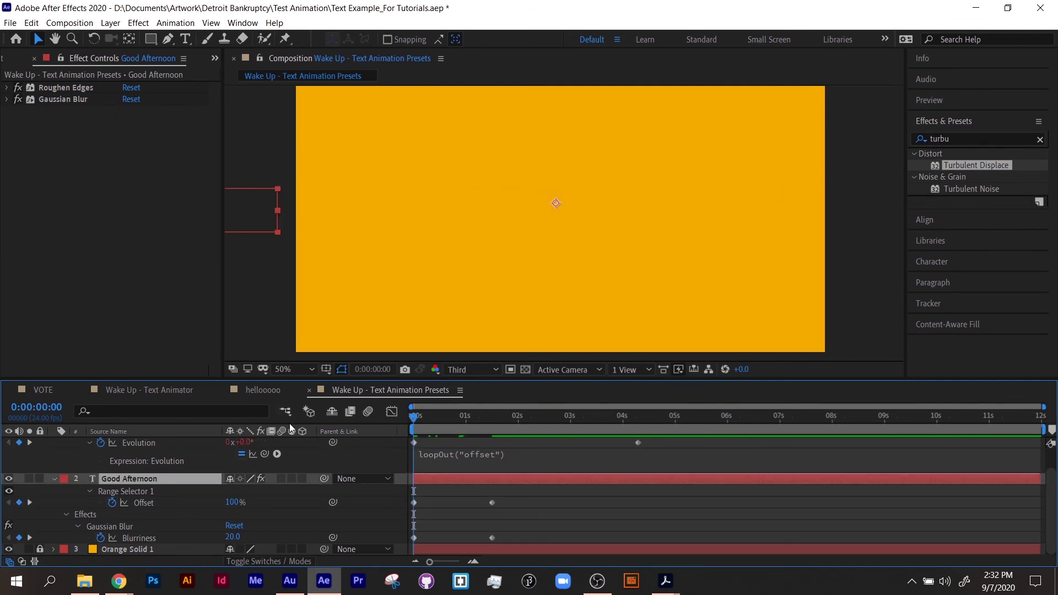
{"action": "key", "text": "ctrl+z"}
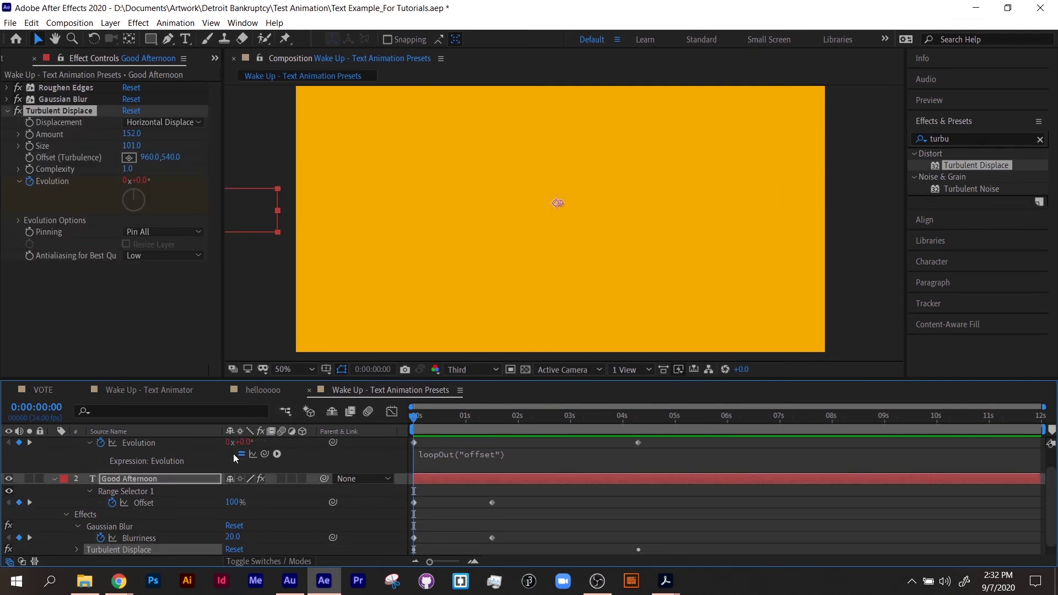
{"action": "key", "text": "space"}
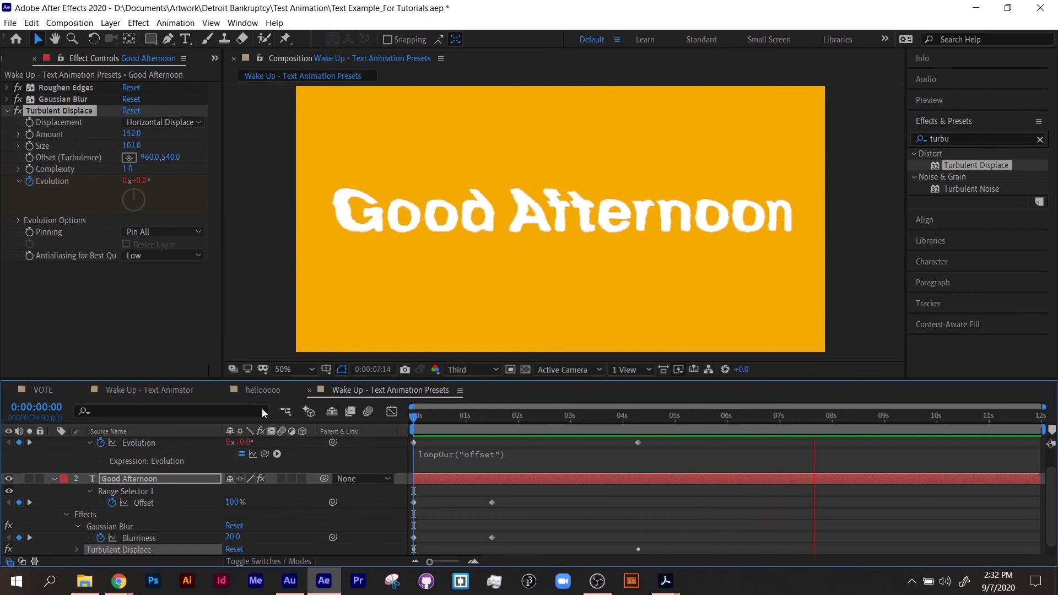
Set the Good Afternoon text's Turbulent Displace displacement type to Turbulent and its Amount to 20.
{"action": "left_click", "coordinate": [147, 122]}
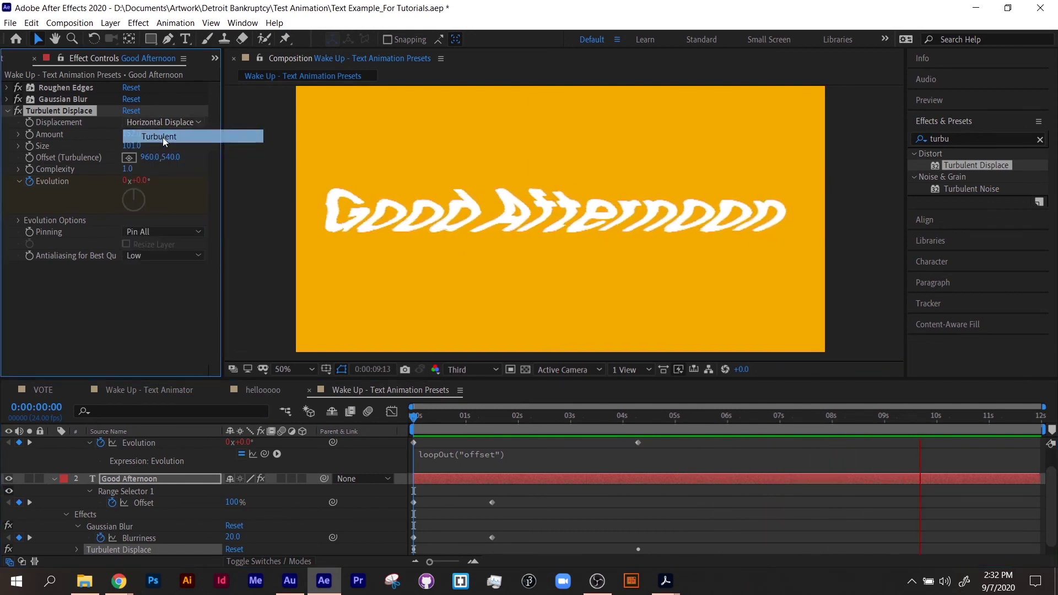
{"action": "left_click", "coordinate": [163, 137]}
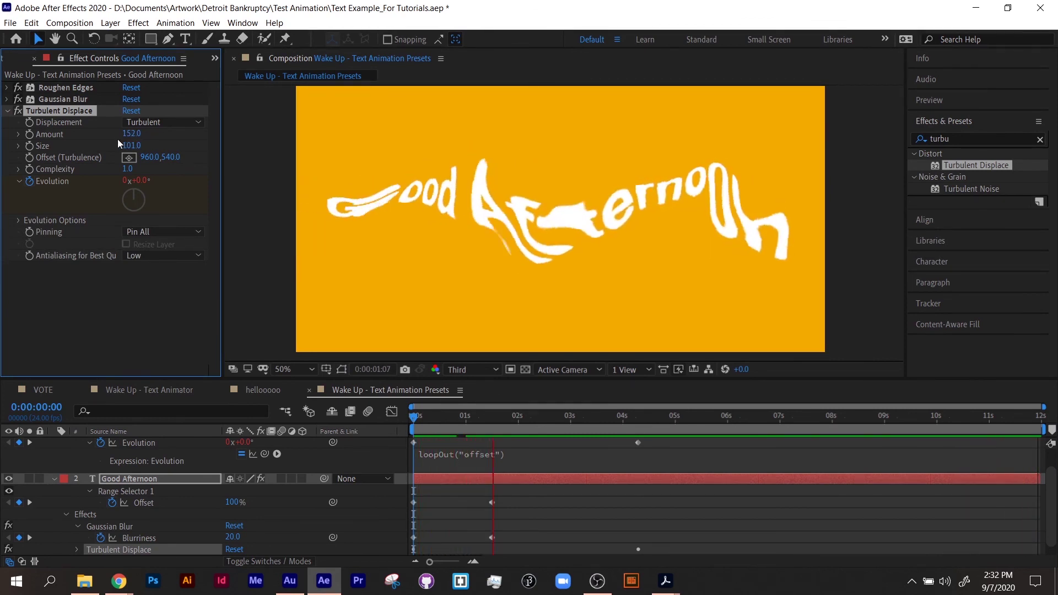
{"action": "left_click", "coordinate": [132, 134]}
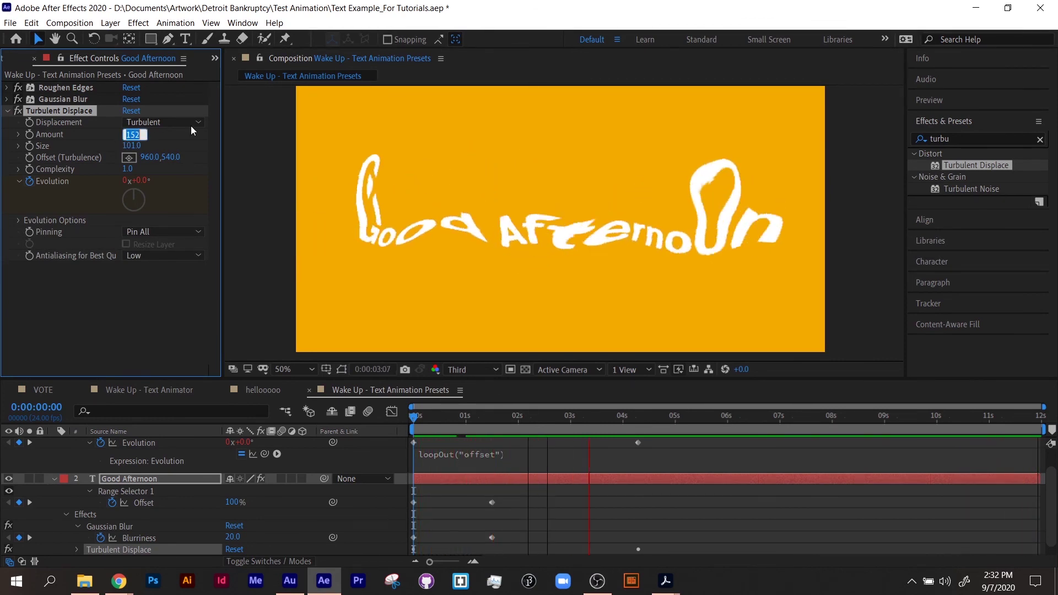
{"action": "type", "text": "20"}
{"action": "key", "text": "Return"}
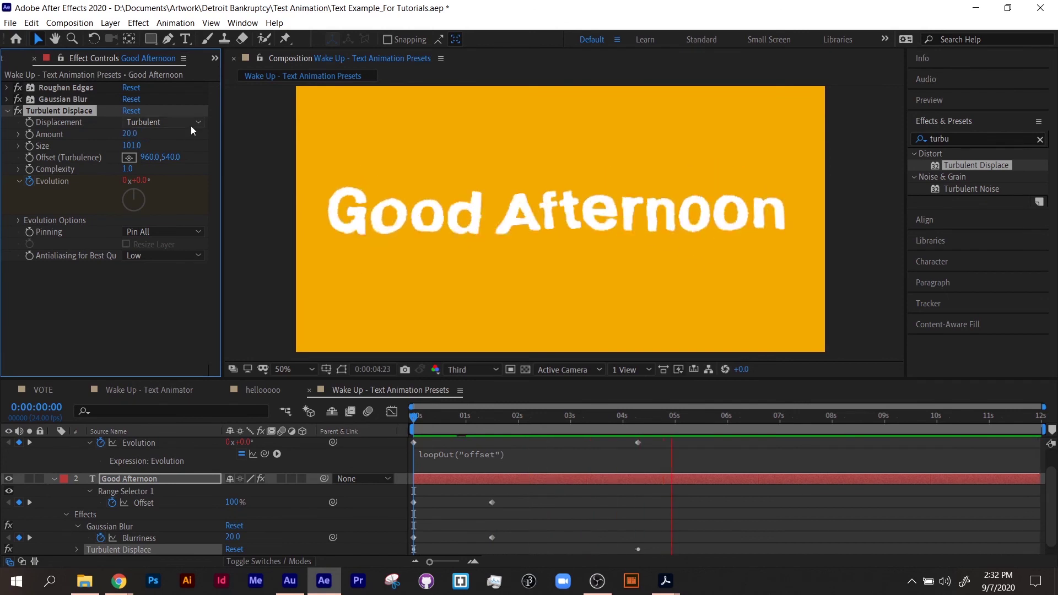